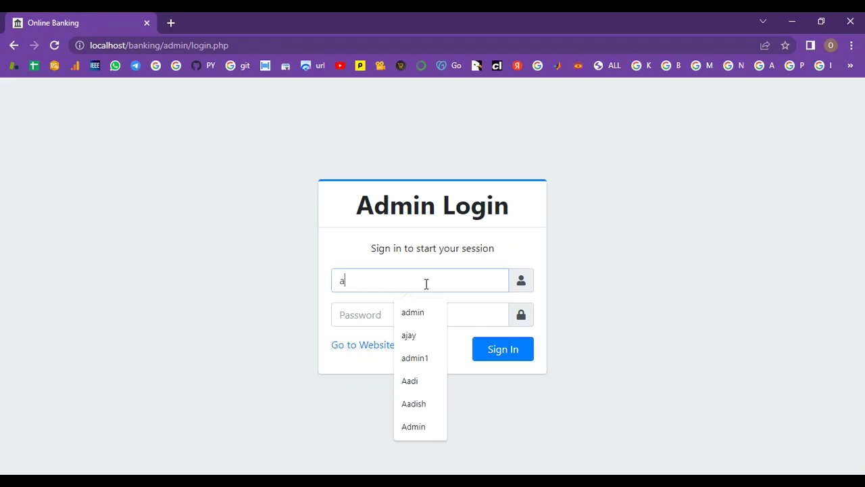
- Sign in as administrator, dismissing the breached-password warning and declining to save the password
{"action": "left_click", "coordinate": [360, 314]}
{"action": "type", "text": "a"}
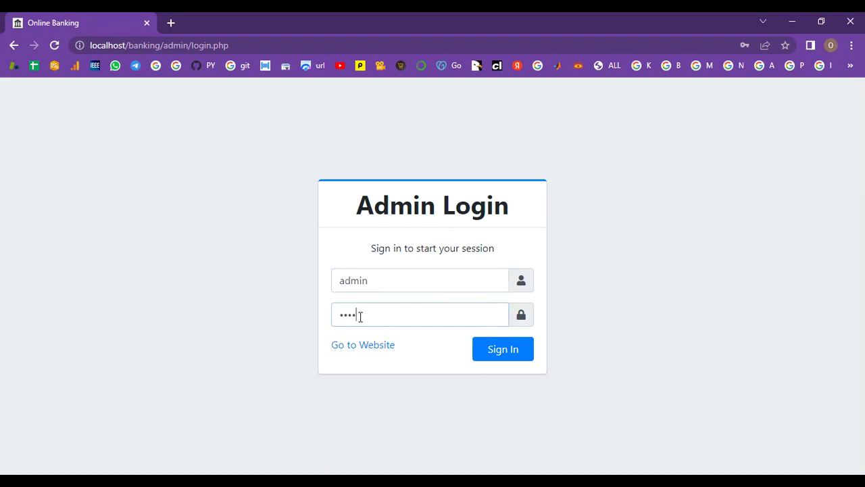
{"action": "left_click", "coordinate": [500, 350]}
{"action": "left_click", "coordinate": [549, 215]}
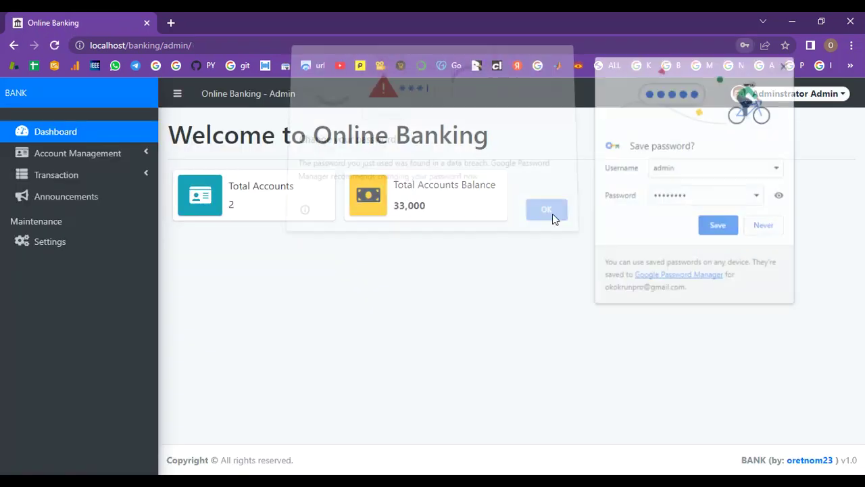
{"action": "left_click", "coordinate": [758, 223]}
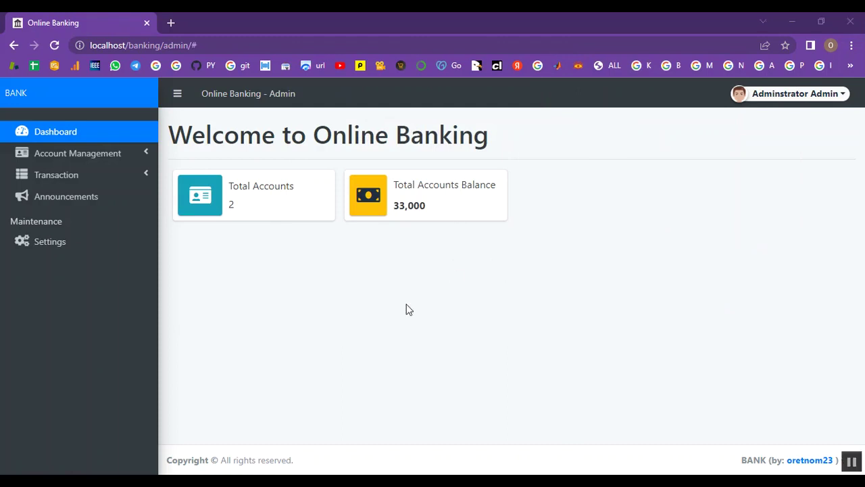
- Open the admin dashboard and expand the Account Management options
{"action": "left_click", "coordinate": [76, 135]}
{"action": "left_click", "coordinate": [76, 135]}
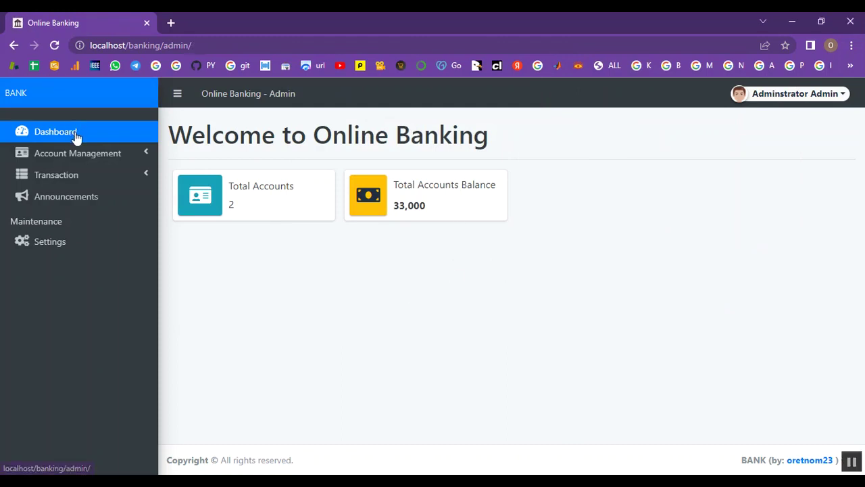
{"action": "left_click", "coordinate": [113, 154]}
- Start a new account, entering its account number, the holder's first, middle and last names, and e-mail
{"action": "left_click", "coordinate": [95, 176]}
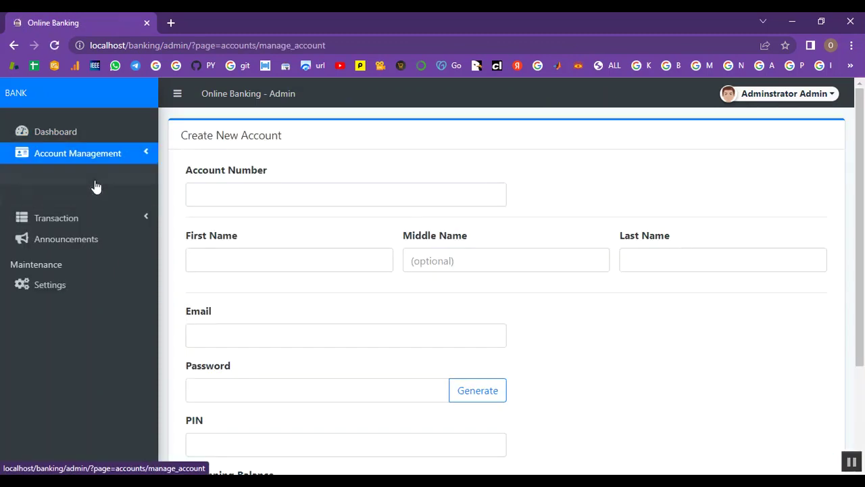
{"action": "scroll", "coordinate": [369, 239], "scroll_direction": "down", "scroll_amount": 1}
{"action": "scroll", "coordinate": [298, 207], "scroll_direction": "up", "scroll_amount": 1}
{"action": "left_click", "coordinate": [292, 197]}
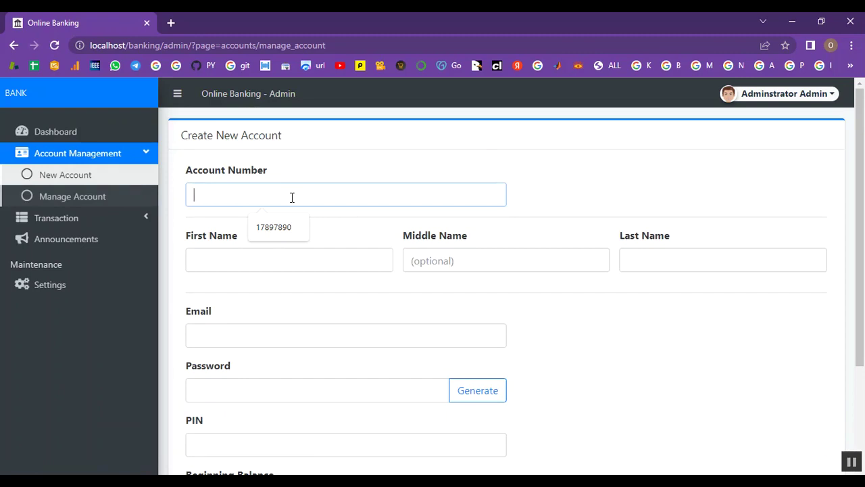
{"action": "type", "text": "0989"}
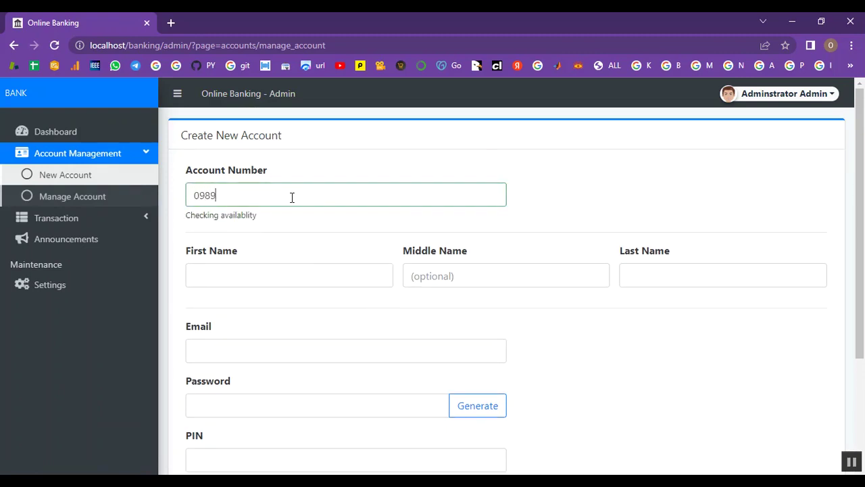
{"action": "type", "text": "0767"}
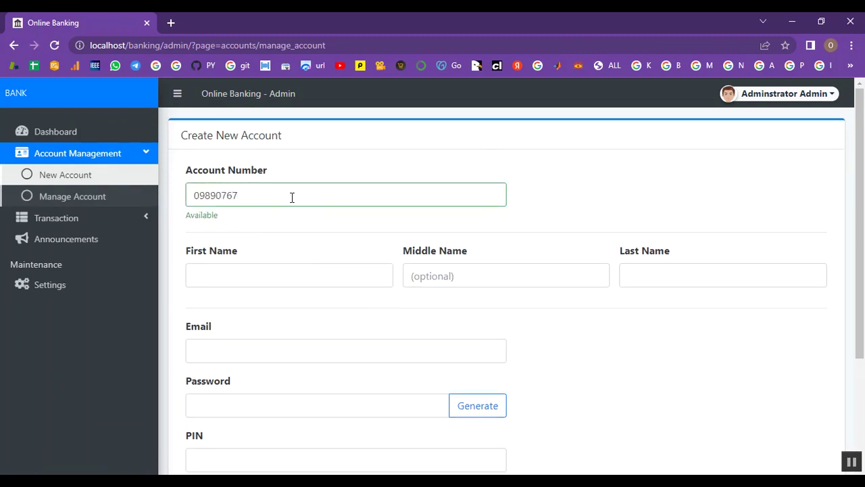
{"action": "left_click", "coordinate": [269, 276]}
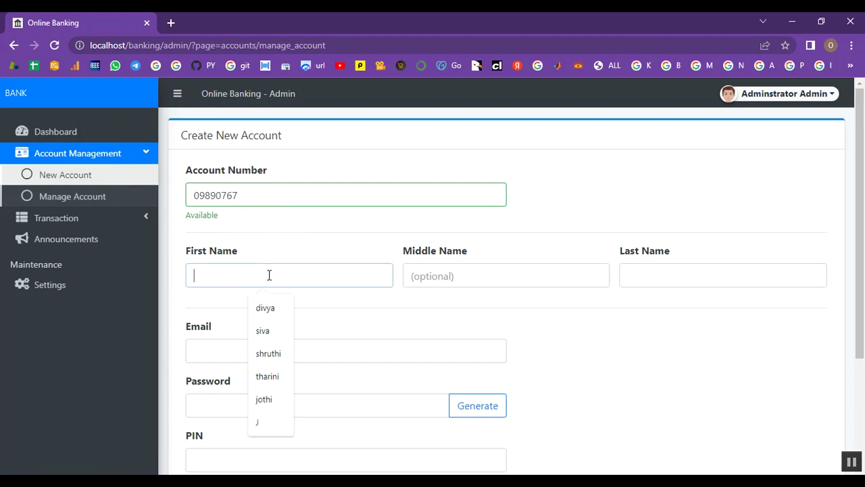
{"action": "type", "text": "preethi"}
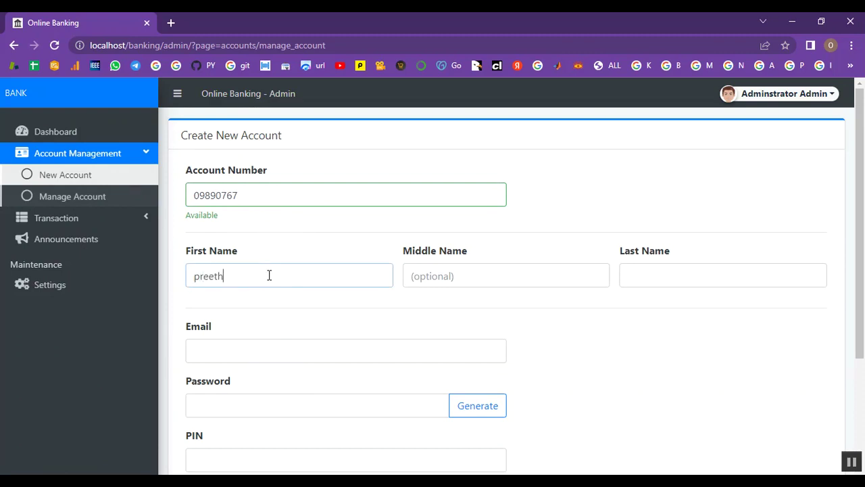
{"action": "left_click", "coordinate": [465, 276]}
{"action": "type", "text": "a"}
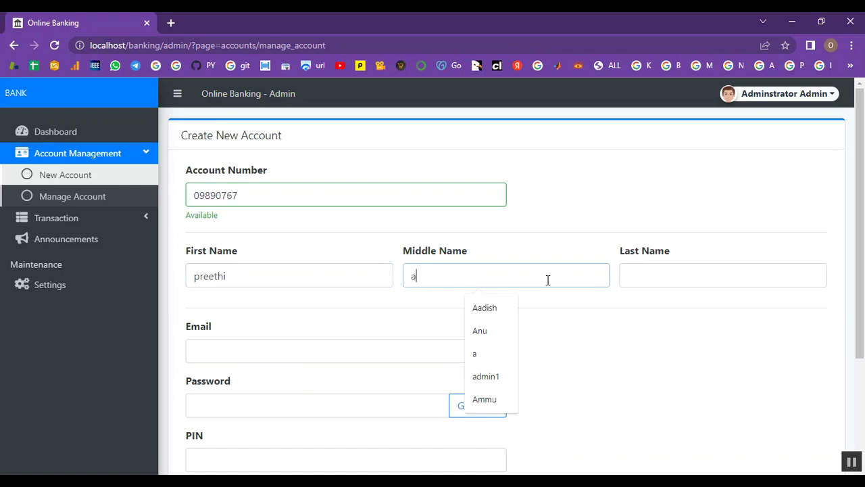
{"action": "left_click", "coordinate": [659, 276]}
{"action": "type", "text": "k"}
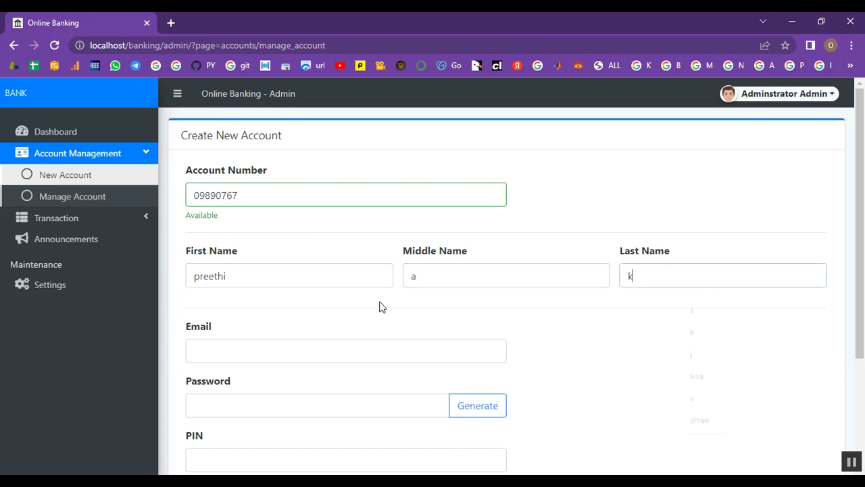
{"action": "left_click", "coordinate": [236, 357]}
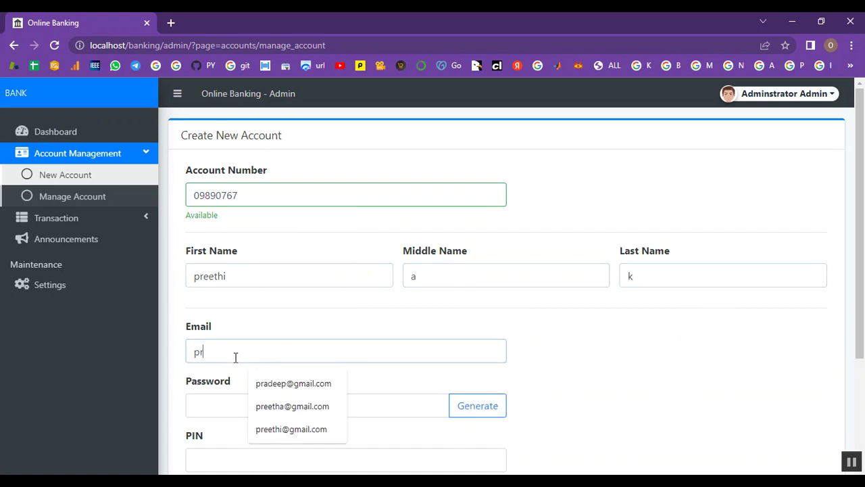
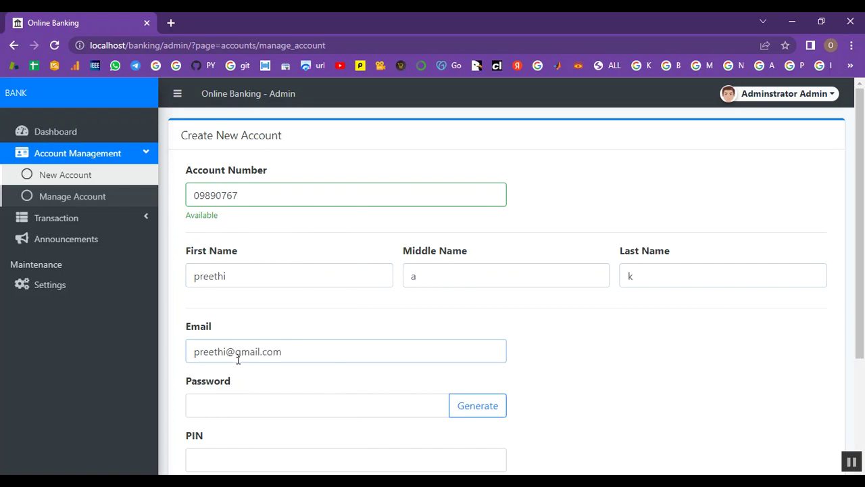
- Generate a random account password and enter the account PIN
{"action": "scroll", "coordinate": [239, 359], "scroll_direction": "down", "scroll_amount": 1}
{"action": "left_click", "coordinate": [245, 343]}
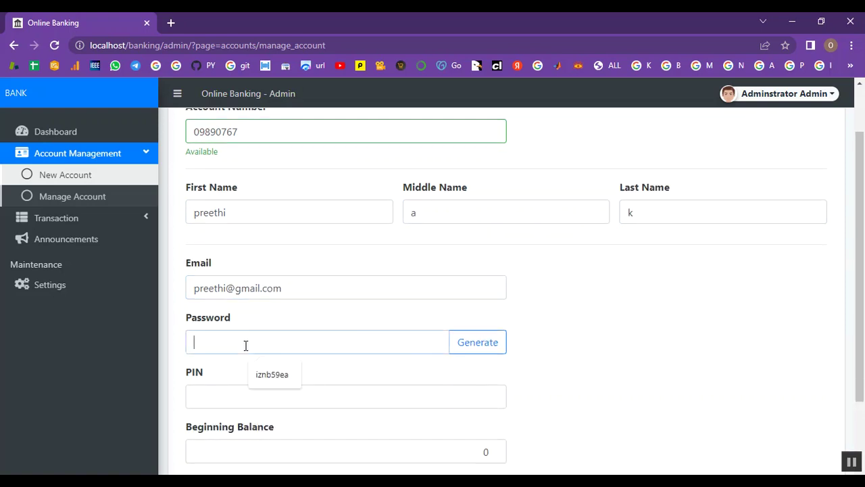
{"action": "left_click", "coordinate": [484, 343]}
{"action": "scroll", "coordinate": [266, 372], "scroll_direction": "down", "scroll_amount": 1}
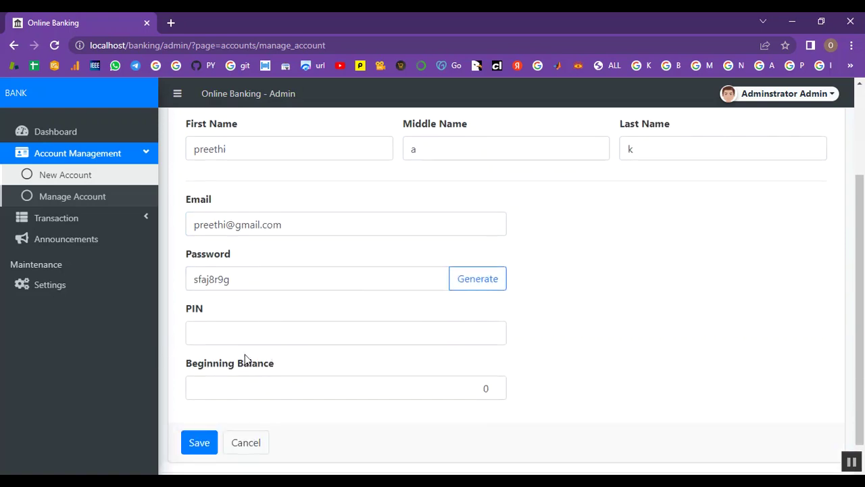
{"action": "left_click", "coordinate": [243, 341]}
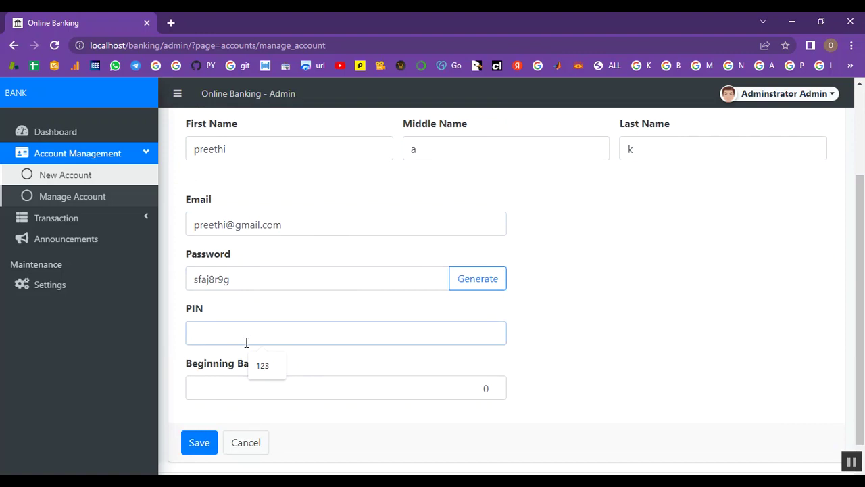
{"action": "type", "text": "246"}
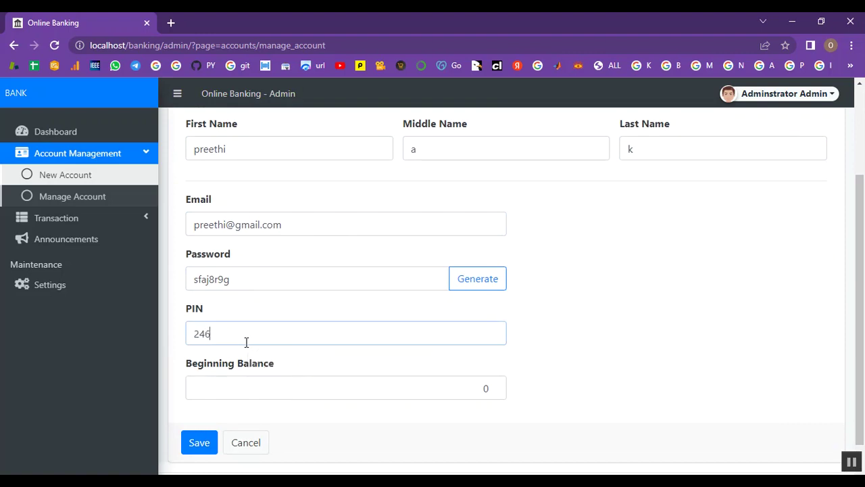
- Set the beginning balance to 20000
{"action": "left_click", "coordinate": [225, 390]}
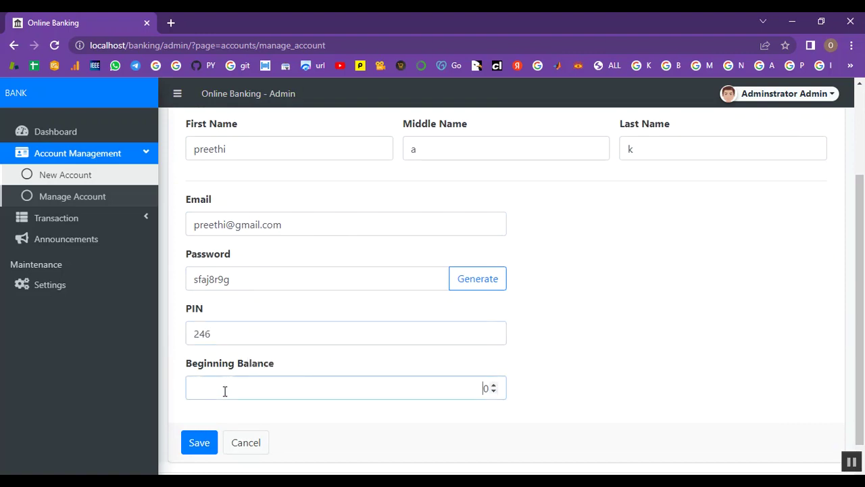
{"action": "left_click", "coordinate": [494, 386]}
{"action": "left_click", "coordinate": [494, 386]}
{"action": "left_click", "coordinate": [493, 386]}
{"action": "left_click", "coordinate": [494, 386]}
{"action": "left_click", "coordinate": [494, 386]}
{"action": "left_click", "coordinate": [493, 386]}
{"action": "left_click_drag", "start_coordinate": [488, 389], "coordinate": [476, 391]}
{"action": "key", "text": "BackSpace"}
{"action": "type", "text": "20000"}
- Save the new account and check the saved confirmation message
{"action": "scroll", "coordinate": [647, 355], "scroll_direction": "up", "scroll_amount": 2}
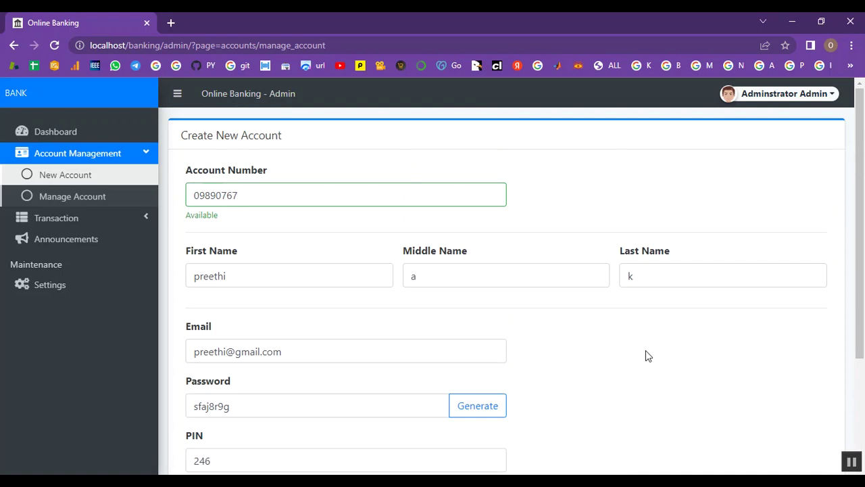
{"action": "scroll", "coordinate": [543, 324], "scroll_direction": "down", "scroll_amount": 2}
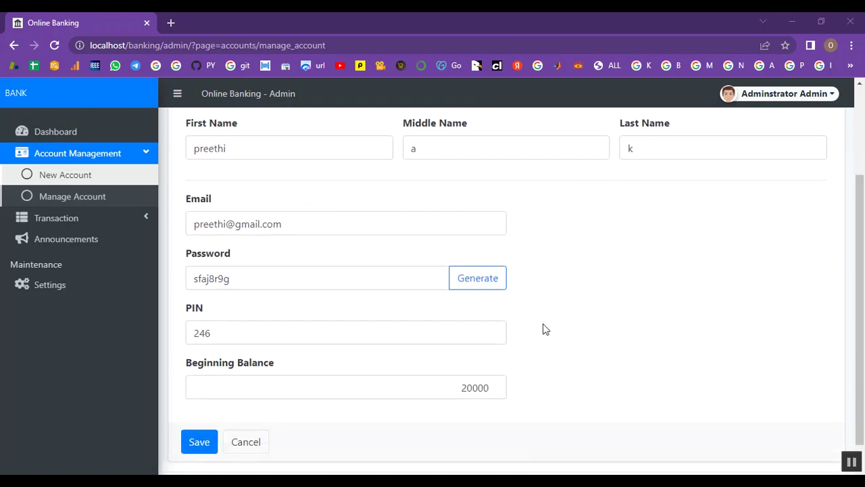
{"action": "scroll", "coordinate": [549, 327], "scroll_direction": "up", "scroll_amount": 2}
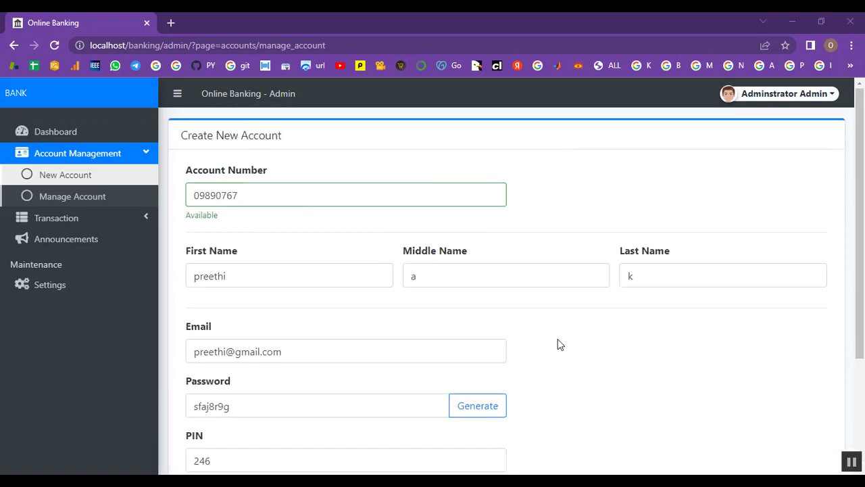
{"action": "scroll", "coordinate": [674, 314], "scroll_direction": "down", "scroll_amount": 2}
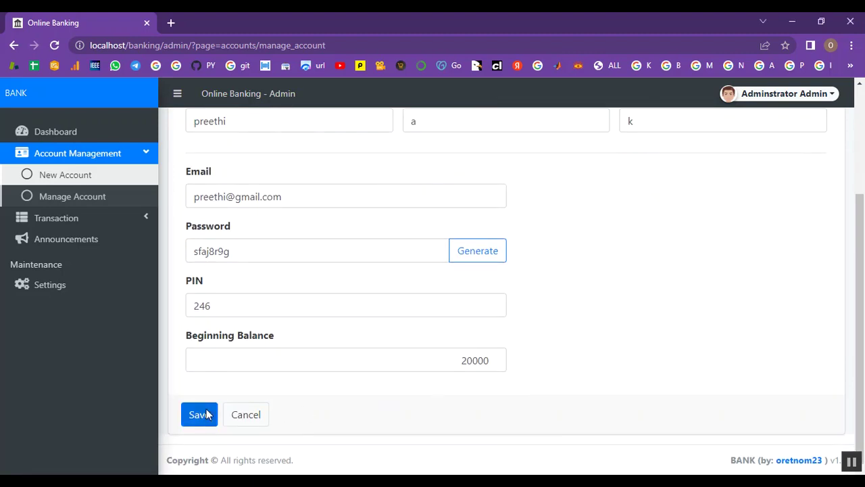
{"action": "left_click", "coordinate": [200, 415]}
{"action": "left_click_drag", "start_coordinate": [731, 98], "coordinate": [844, 101]}
- Collapse Account Management and open the Transactions list showing the 20,000.00 beginning balance entry
{"action": "left_click", "coordinate": [646, 160]}
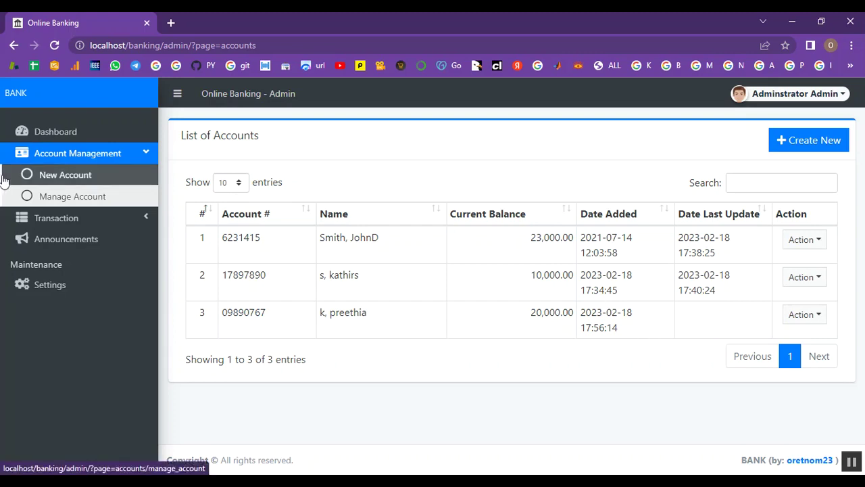
{"action": "left_click", "coordinate": [54, 196]}
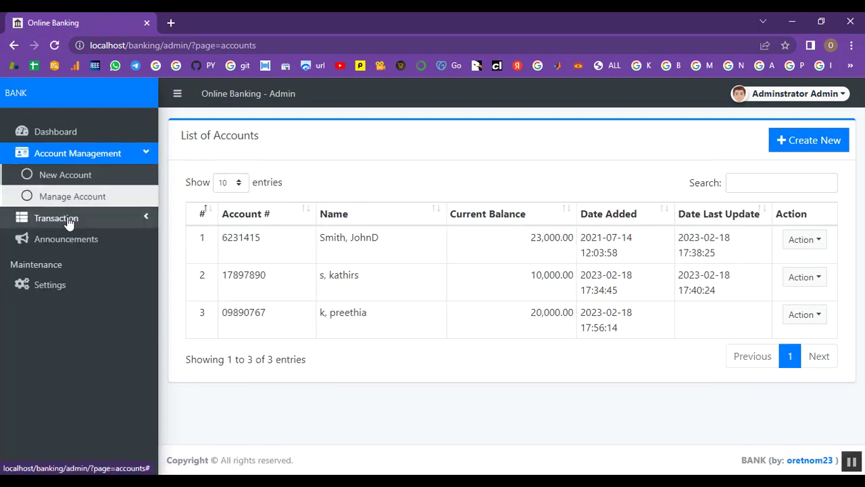
{"action": "left_click", "coordinate": [68, 217]}
{"action": "left_click", "coordinate": [109, 155]}
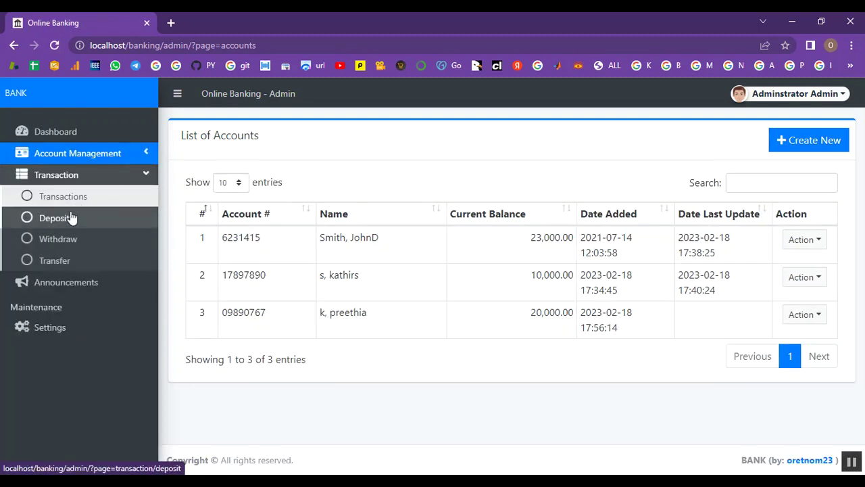
{"action": "left_click", "coordinate": [75, 200]}
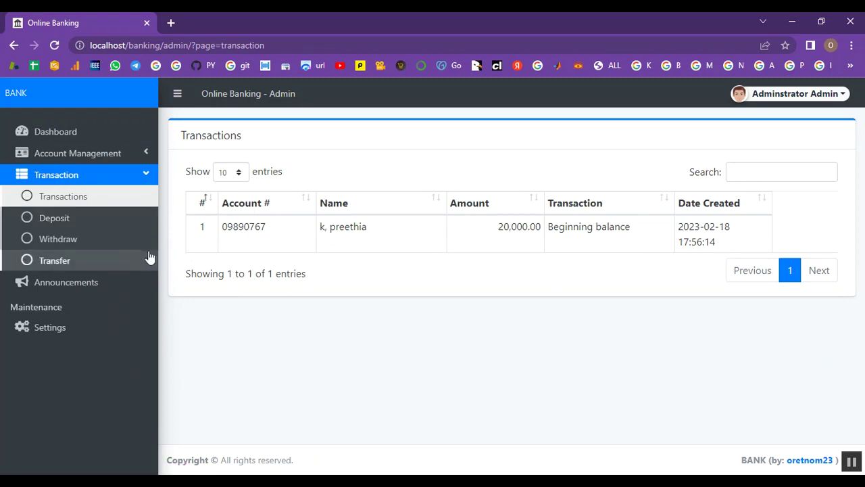
- Deposit 25000 into the new client account and confirm the success message
{"action": "left_click", "coordinate": [102, 220]}
{"action": "left_click", "coordinate": [337, 198]}
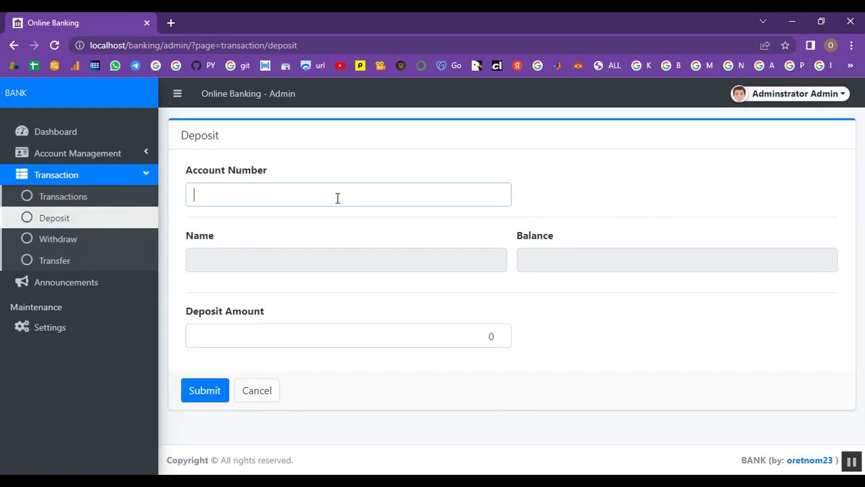
{"action": "type", "text": "0"}
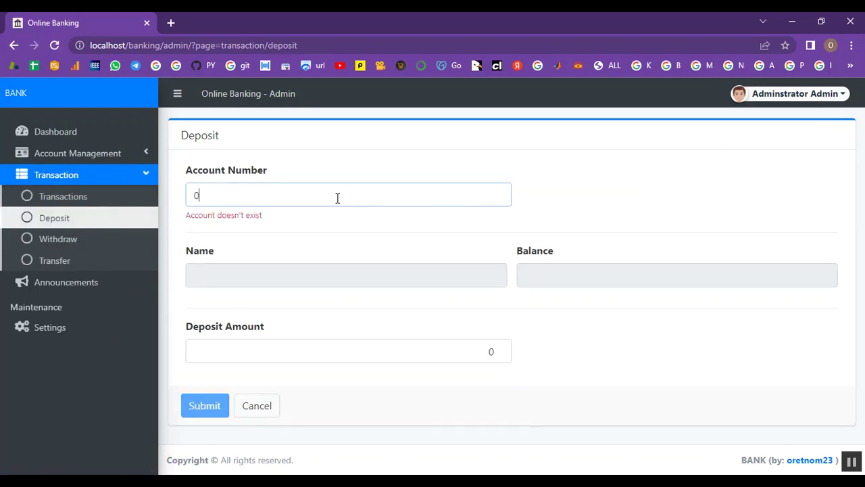
{"action": "type", "text": "9890"}
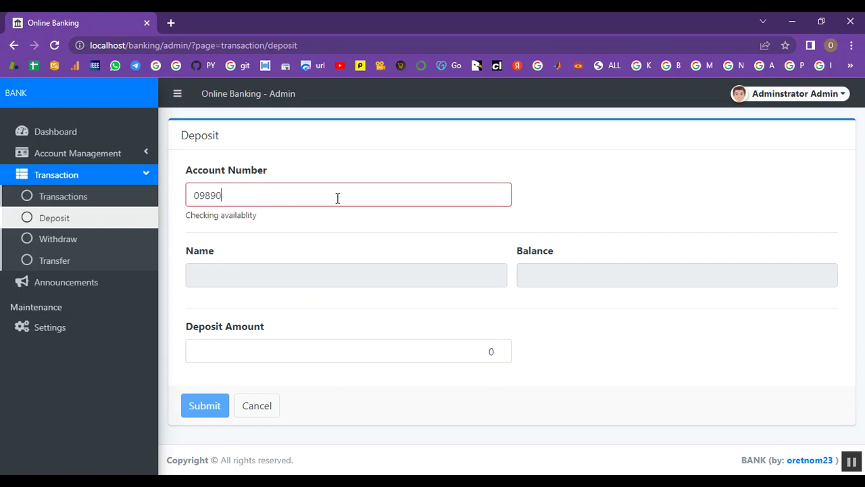
{"action": "type", "text": "767"}
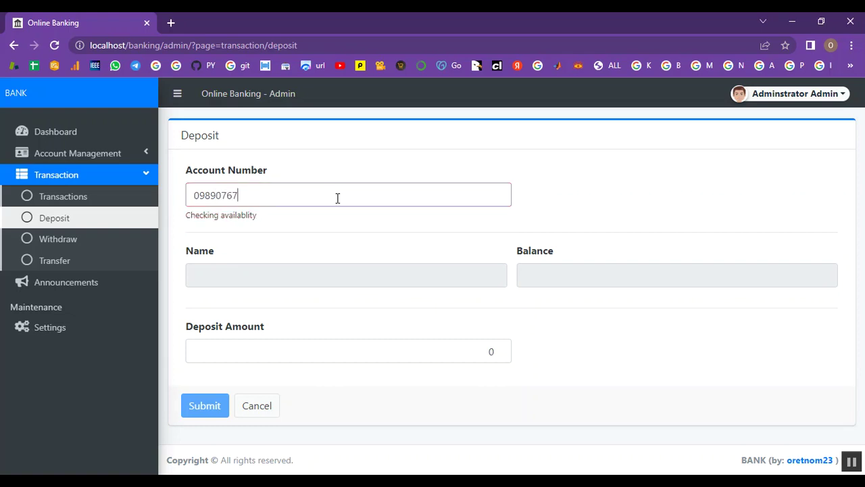
{"action": "left_click", "coordinate": [275, 334]}
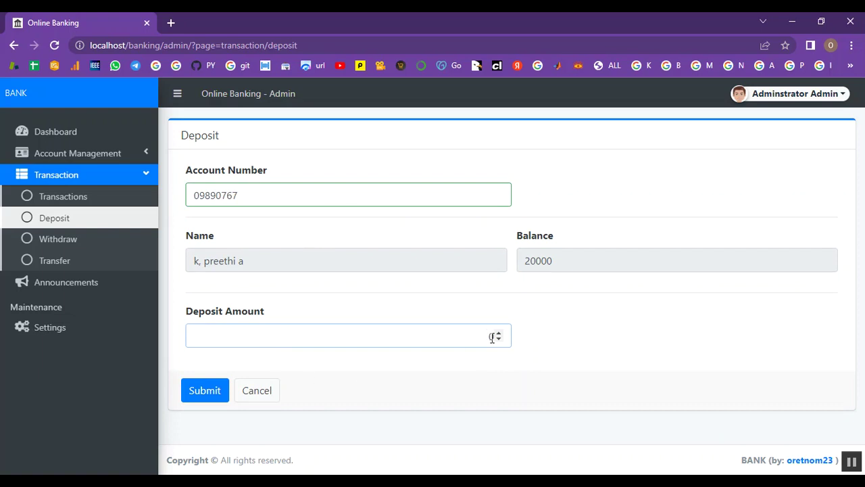
{"action": "left_click", "coordinate": [496, 336]}
{"action": "type", "text": "25000"}
{"action": "left_click", "coordinate": [211, 397]}
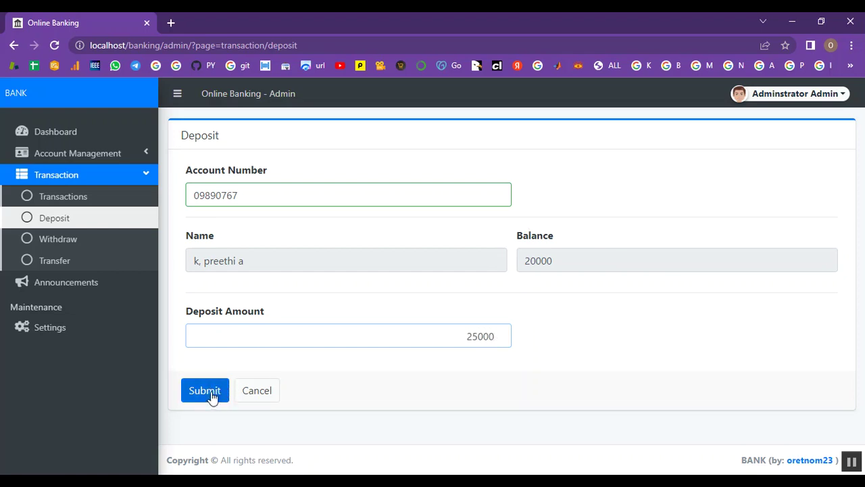
{"action": "left_click_drag", "start_coordinate": [707, 99], "coordinate": [846, 101]}
{"action": "left_click", "coordinate": [750, 149]}
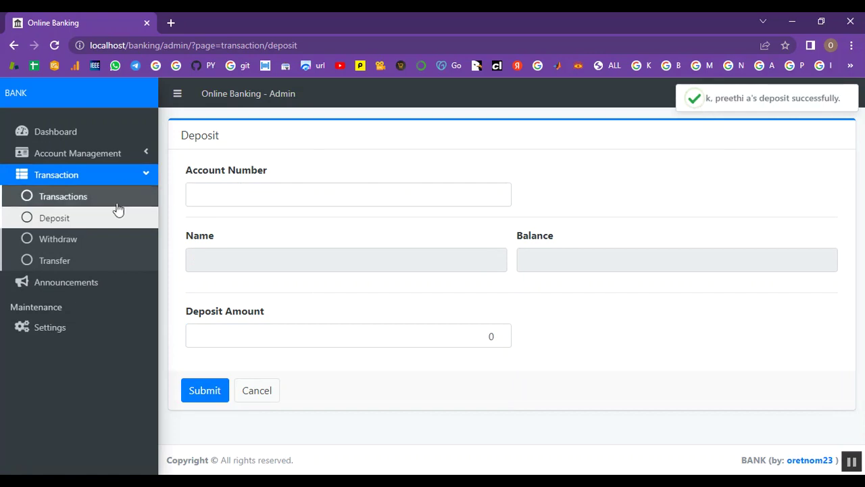
- Withdraw 20000 from the new client account and confirm the success message
{"action": "left_click", "coordinate": [86, 245]}
{"action": "left_click", "coordinate": [209, 198]}
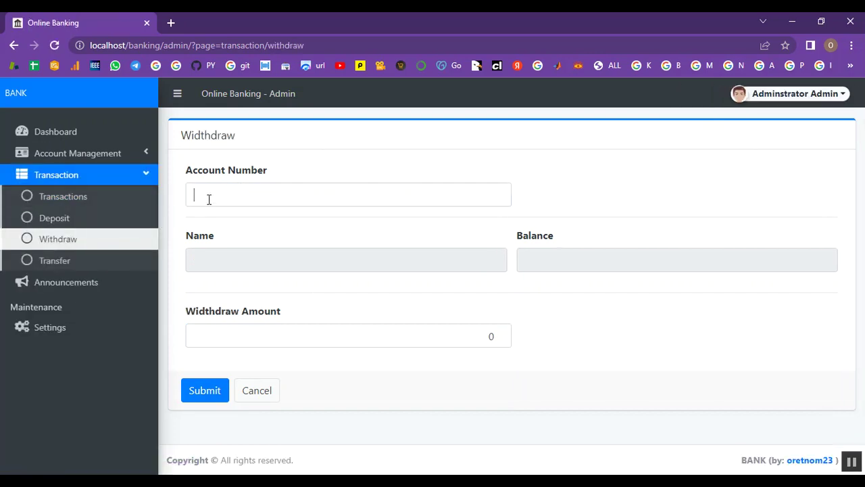
{"action": "type", "text": "09"}
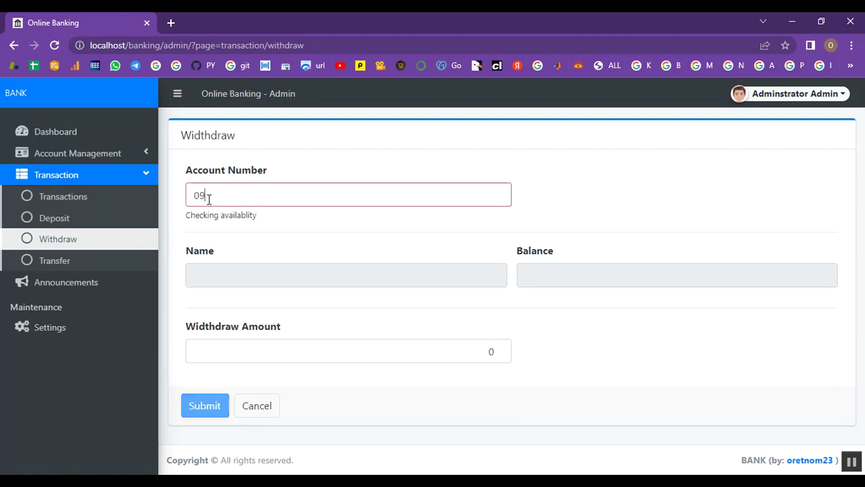
{"action": "type", "text": "8907"}
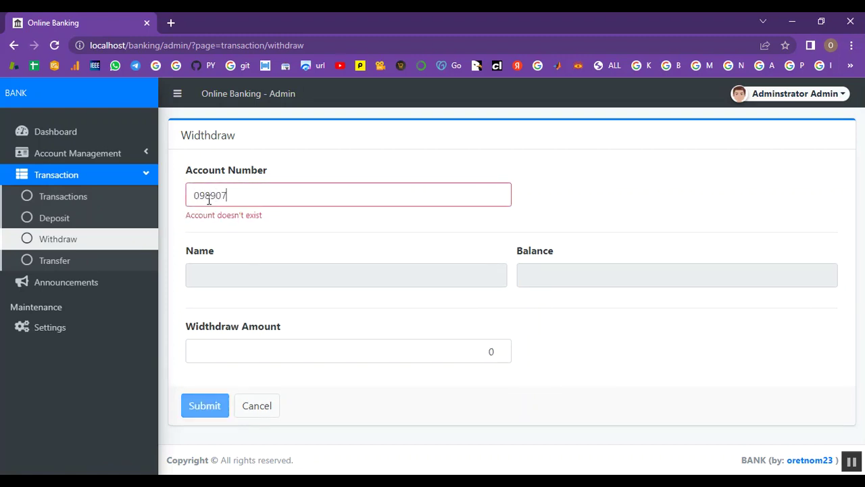
{"action": "type", "text": "67"}
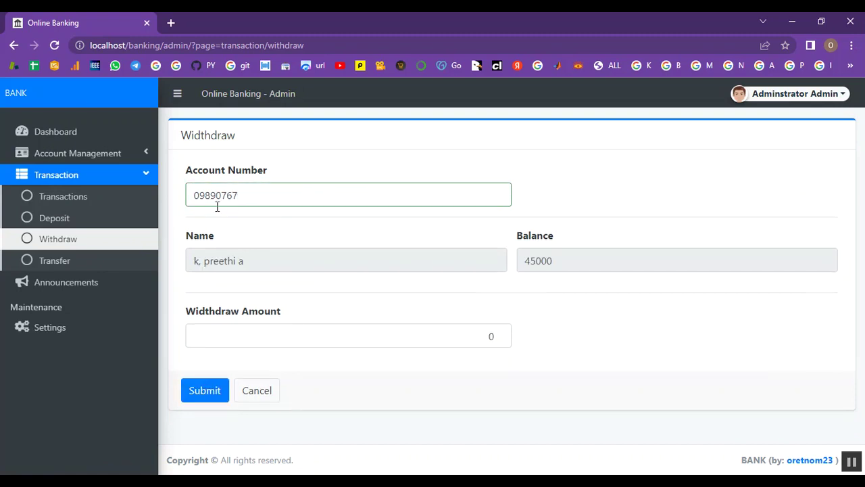
{"action": "left_click", "coordinate": [312, 336]}
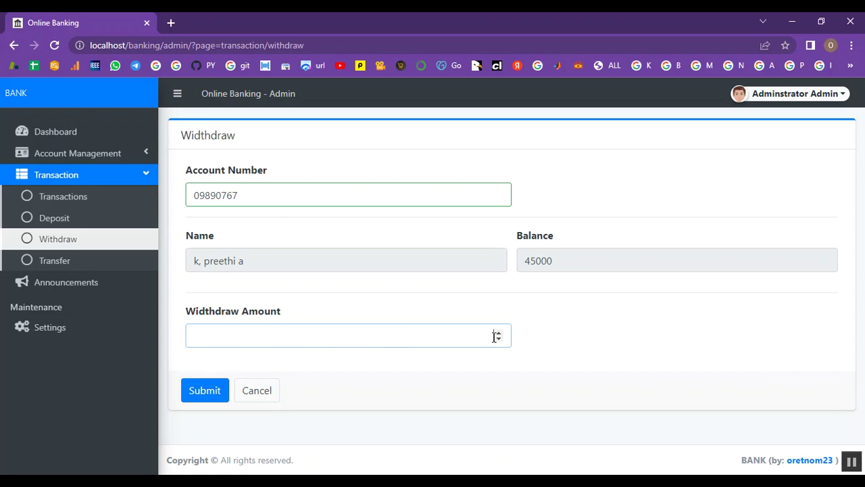
{"action": "type", "text": "20000"}
{"action": "left_click", "coordinate": [212, 392]}
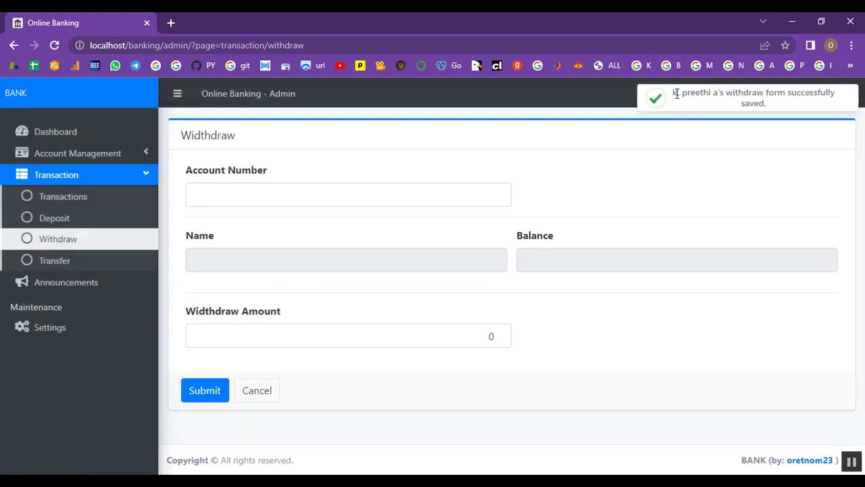
{"action": "left_click_drag", "start_coordinate": [674, 93], "coordinate": [769, 103]}
{"action": "left_click", "coordinate": [773, 104]}
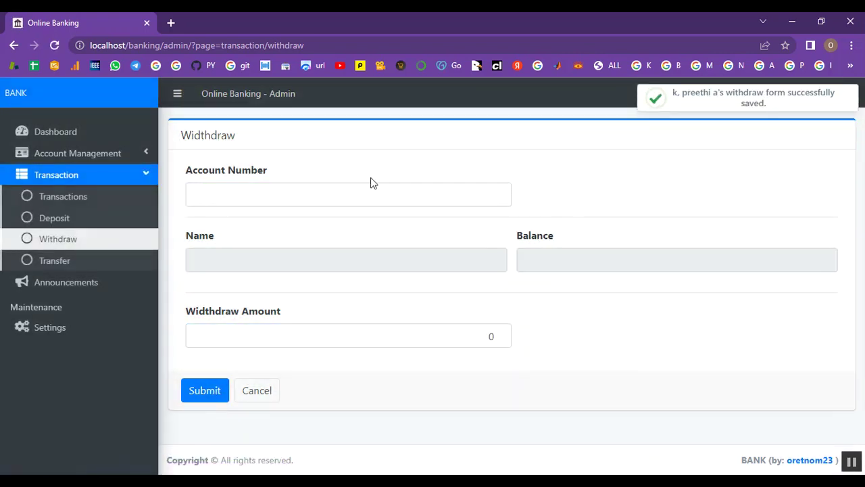
{"action": "left_click", "coordinate": [82, 263]}
- Transfer 5000 from the new client account to the second account and confirm it processed
{"action": "left_click", "coordinate": [246, 190]}
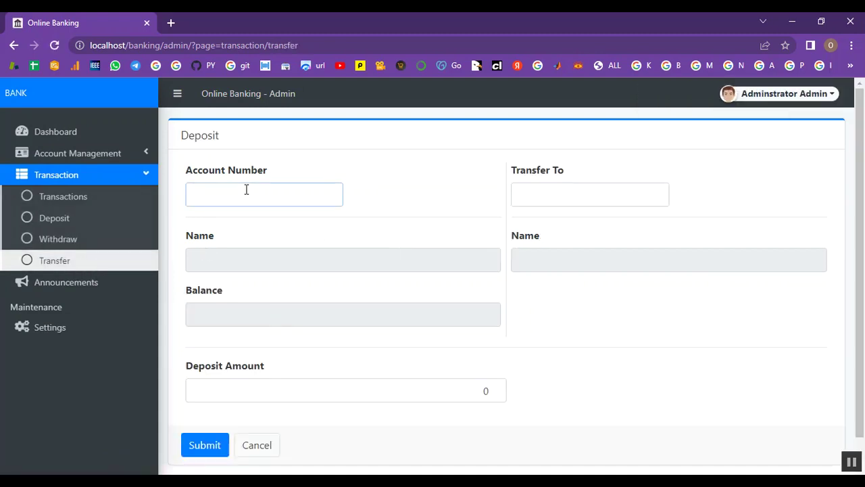
{"action": "type", "text": "098"}
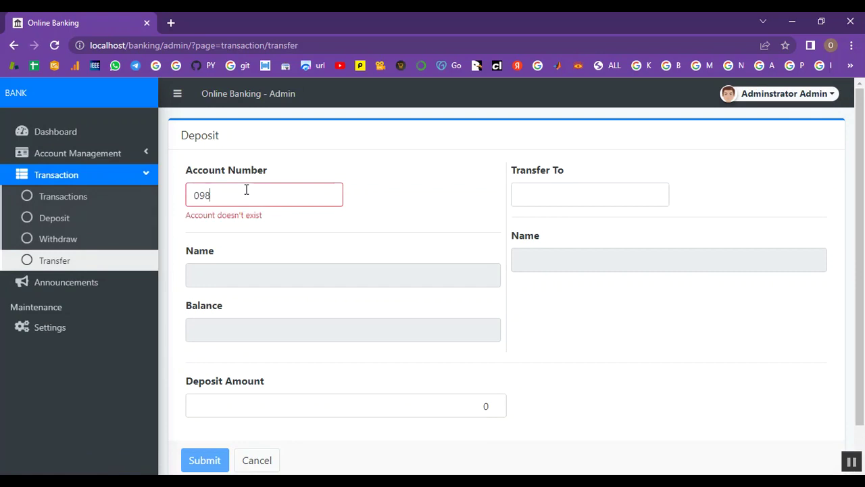
{"action": "type", "text": "907"}
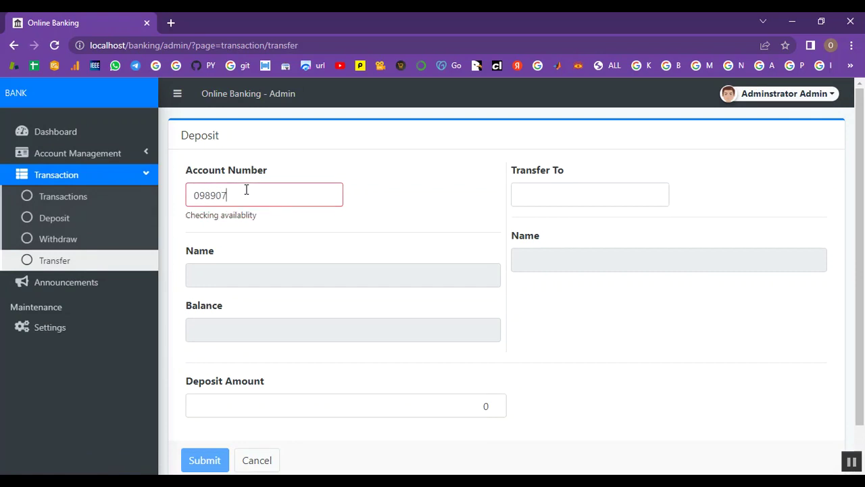
{"action": "type", "text": "67"}
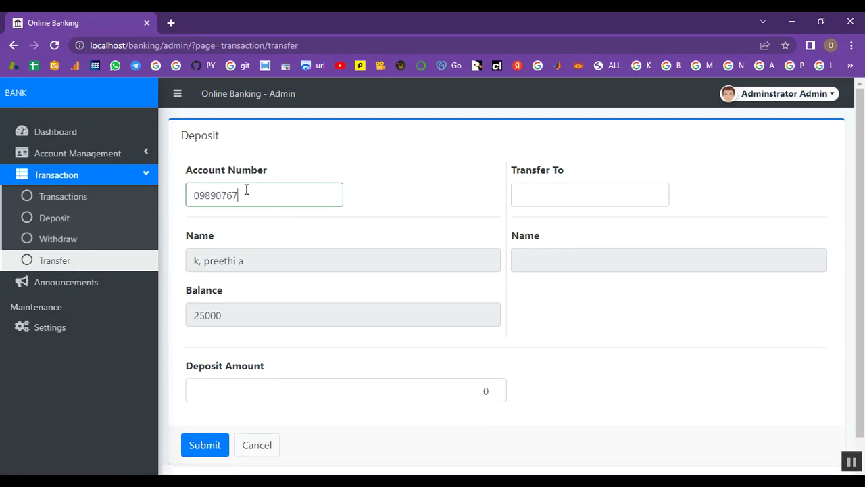
{"action": "scroll", "coordinate": [284, 371], "scroll_direction": "down", "scroll_amount": 1}
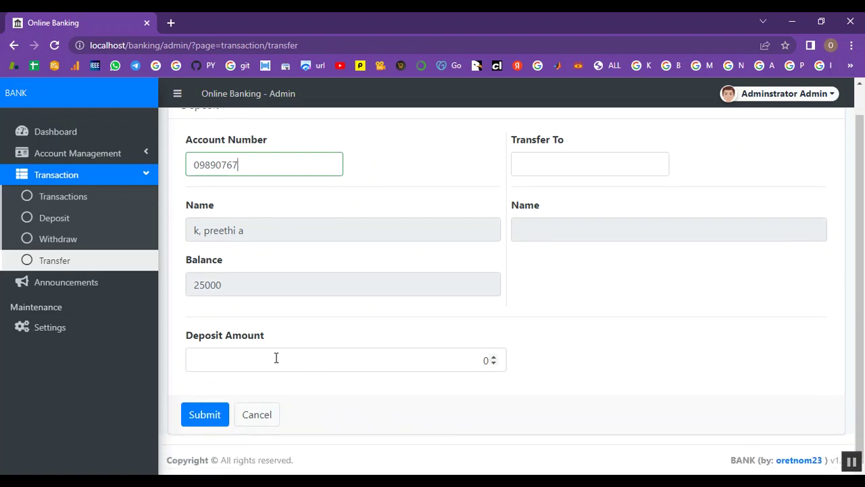
{"action": "left_click", "coordinate": [489, 359]}
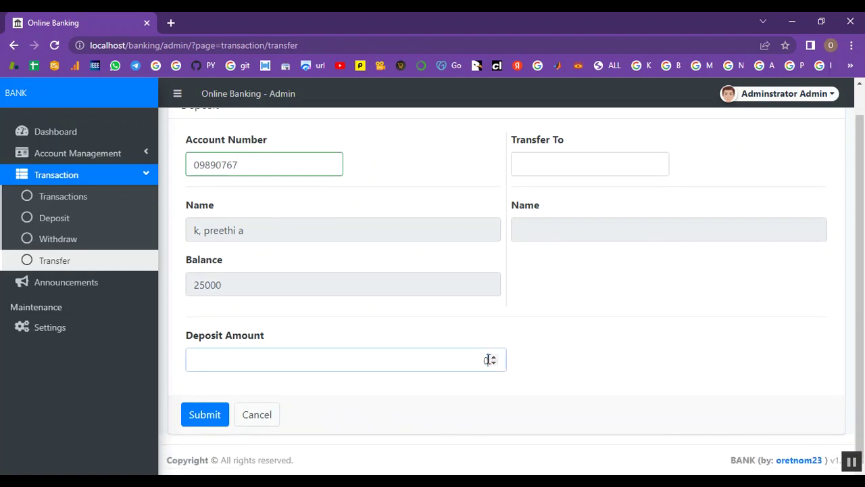
{"action": "type", "text": "5000"}
{"action": "left_click", "coordinate": [528, 163]}
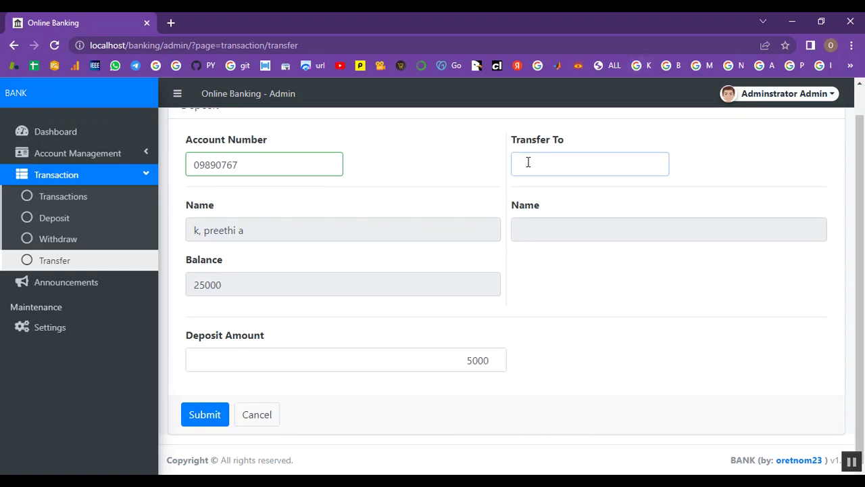
{"action": "type", "text": "6"}
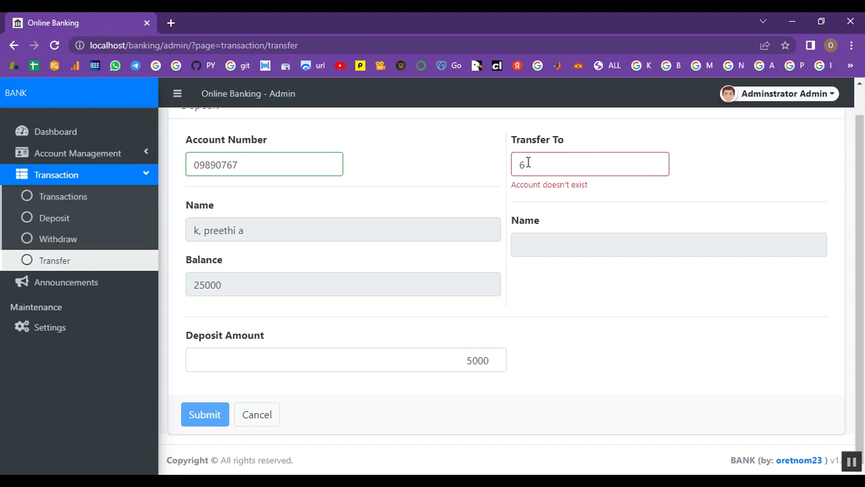
{"action": "type", "text": "231415"}
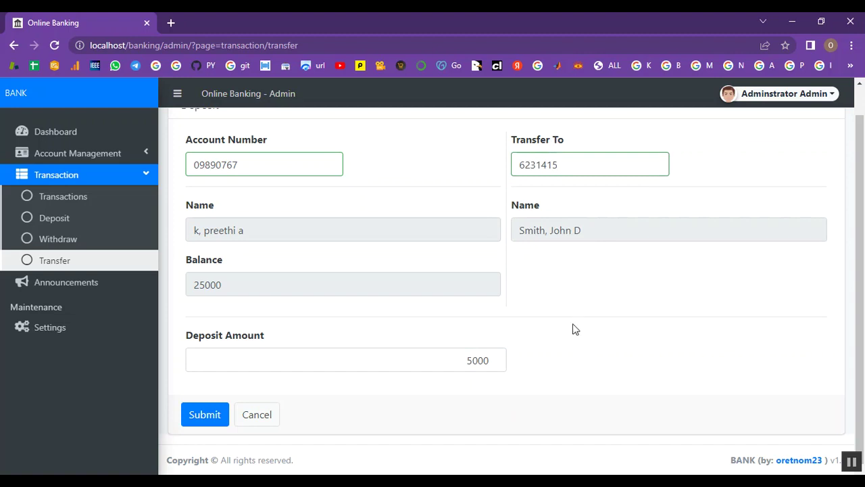
{"action": "left_click", "coordinate": [209, 415]}
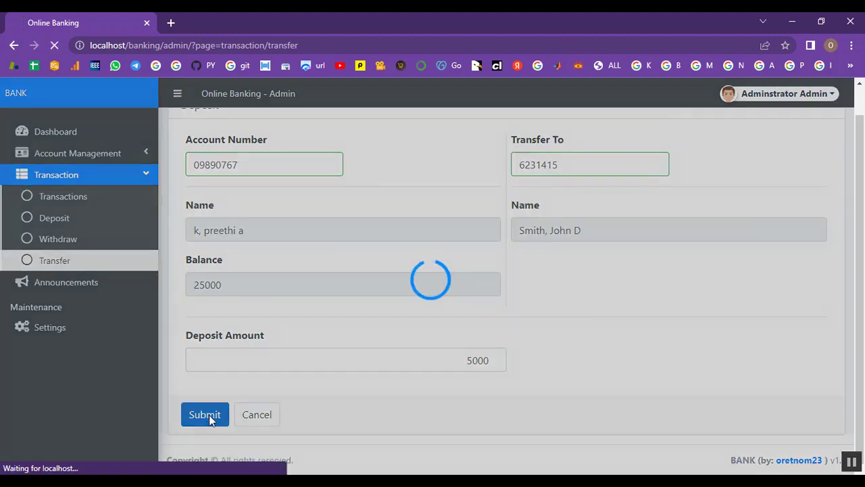
{"action": "left_click_drag", "start_coordinate": [705, 98], "coordinate": [830, 100]}
{"action": "left_click", "coordinate": [812, 121]}
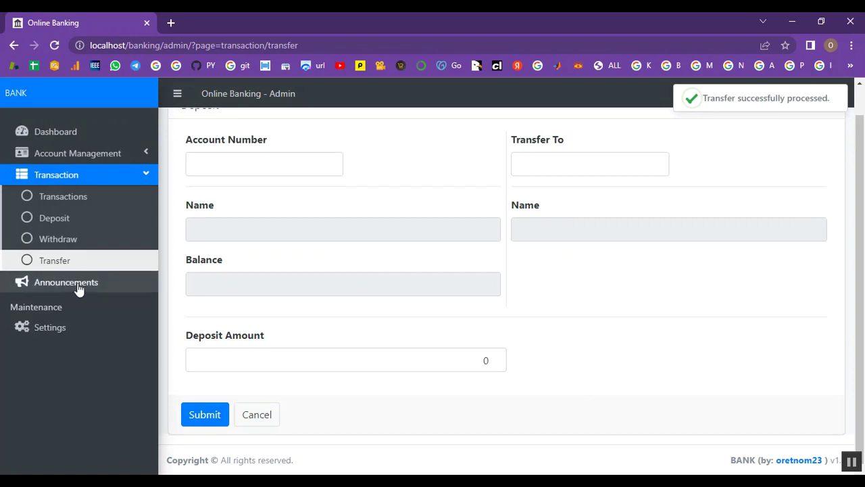
{"action": "left_click", "coordinate": [79, 289]}
- Create and save an announcement titled 'Amount' with the body 'Transaction'
{"action": "left_click", "coordinate": [806, 145]}
{"action": "left_click", "coordinate": [246, 203]}
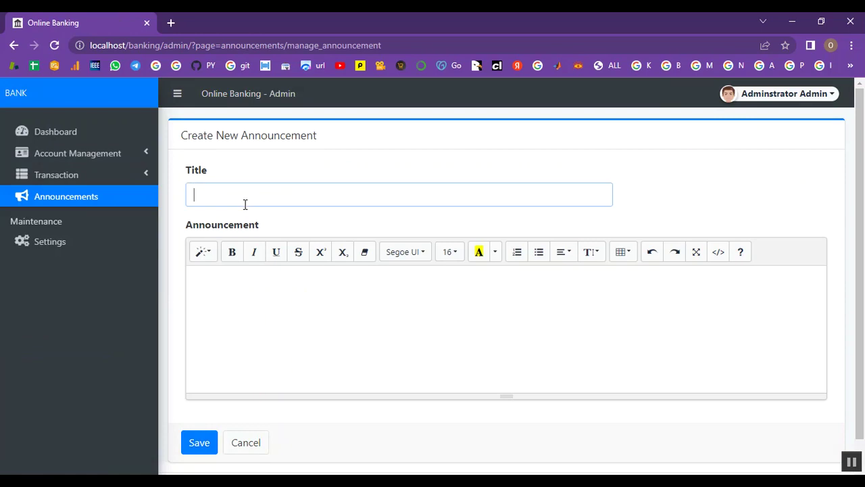
{"action": "type", "text": "Amount"}
{"action": "left_click", "coordinate": [224, 293]}
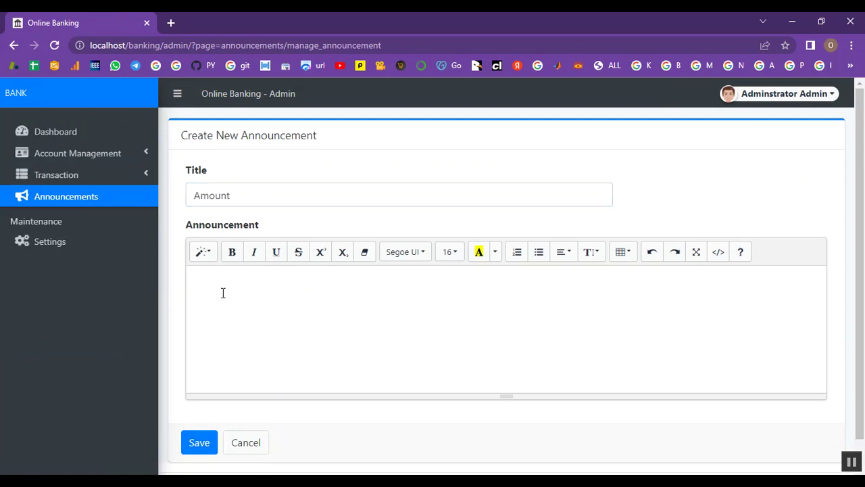
{"action": "type", "text": "Tra"}
{"action": "type", "text": "ion"}
{"action": "left_click", "coordinate": [192, 442]}
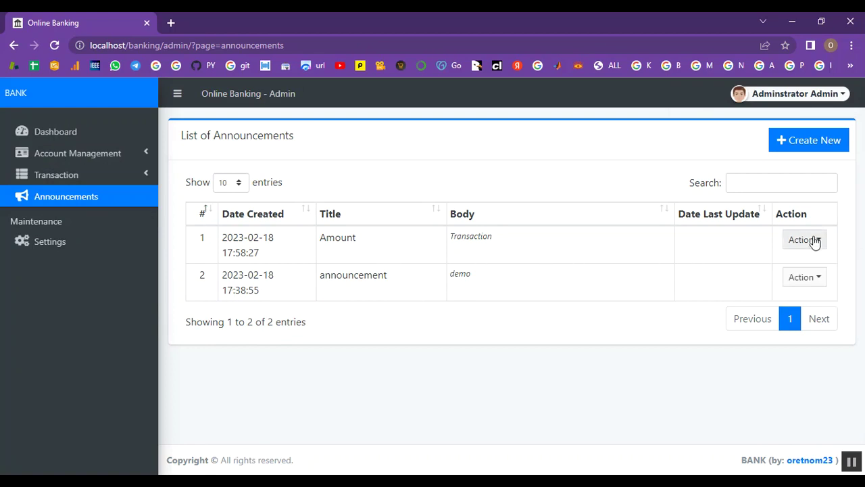
- Review the Manage Account list, then log out from the Administrator menu
{"action": "left_click", "coordinate": [101, 154]}
{"action": "left_click", "coordinate": [89, 195]}
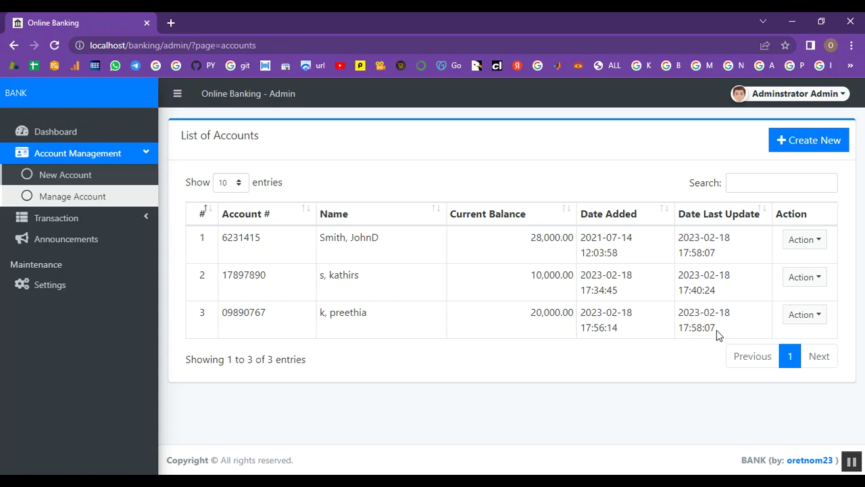
{"action": "left_click", "coordinate": [804, 97]}
{"action": "left_click", "coordinate": [796, 150]}
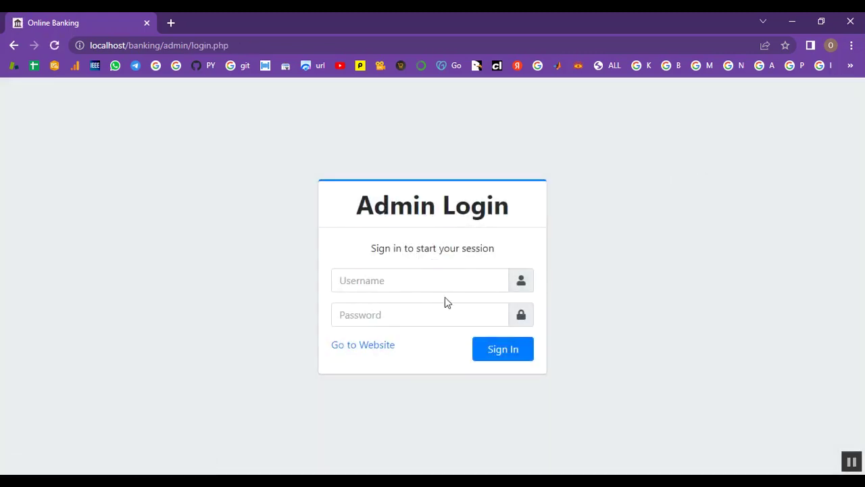
{"action": "left_click_drag", "start_coordinate": [230, 46], "coordinate": [164, 47]}
- Load the client home page and enter the client's e-mail and password in the login form
{"action": "key", "text": "BackSpace"}
{"action": "key", "text": "Return"}
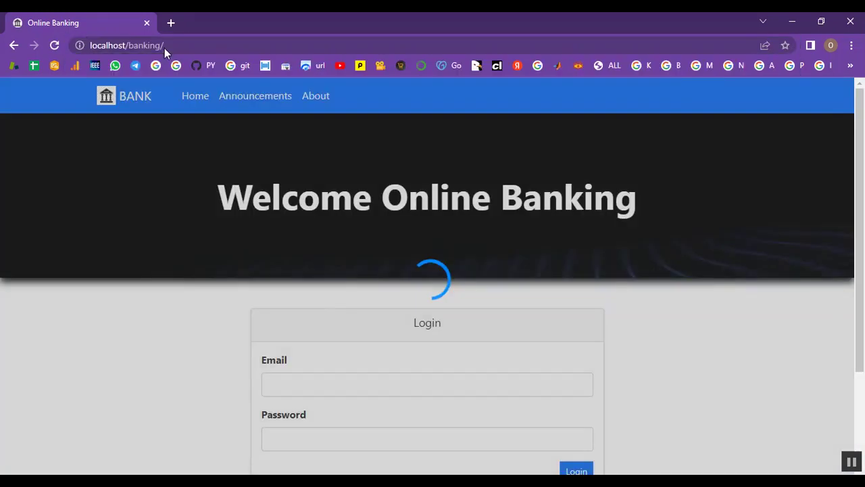
{"action": "scroll", "coordinate": [512, 203], "scroll_direction": "down", "scroll_amount": 2}
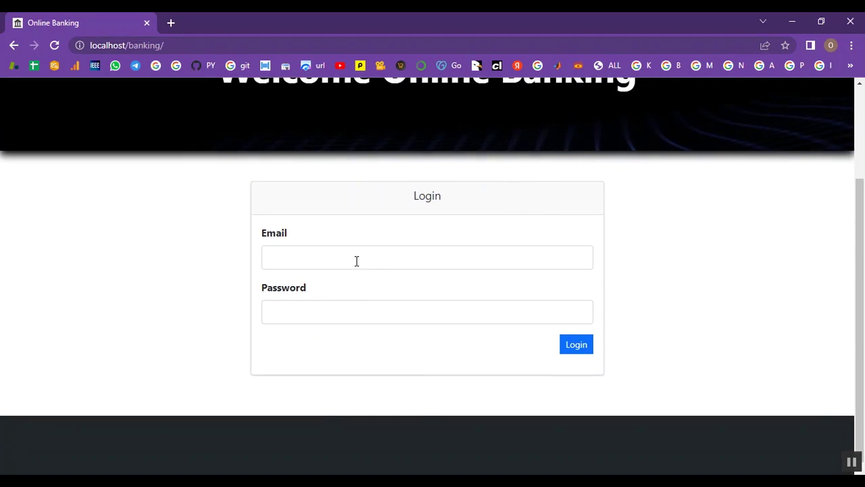
{"action": "left_click", "coordinate": [356, 260]}
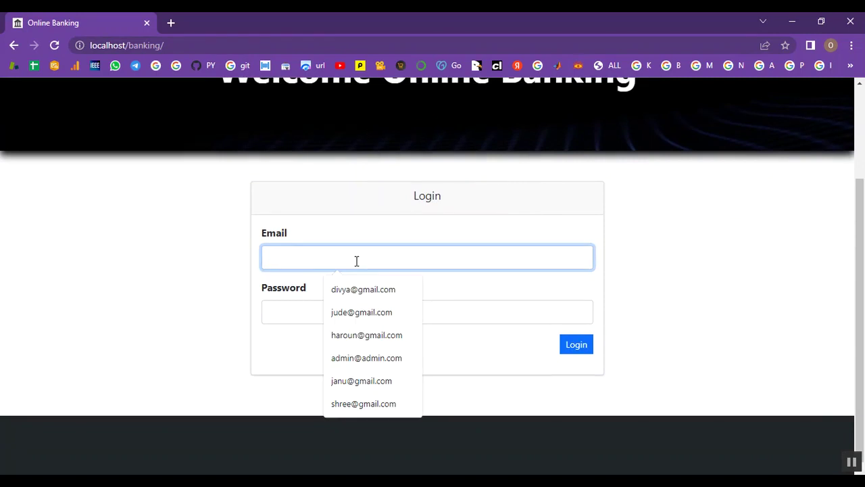
{"action": "left_click", "coordinate": [319, 315]}
{"action": "type", "text": "1"}
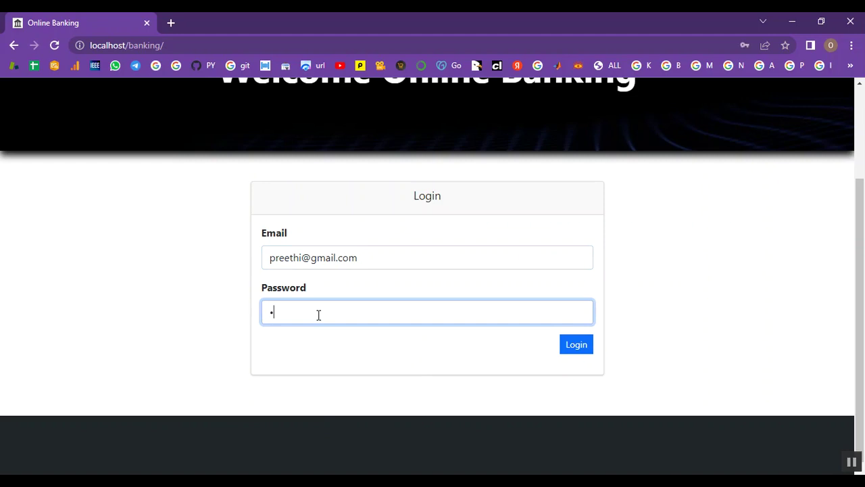
{"action": "type", "text": "23456"}
- Log in as the client and check the account number and 20,000.00 balance
{"action": "left_click", "coordinate": [578, 345]}
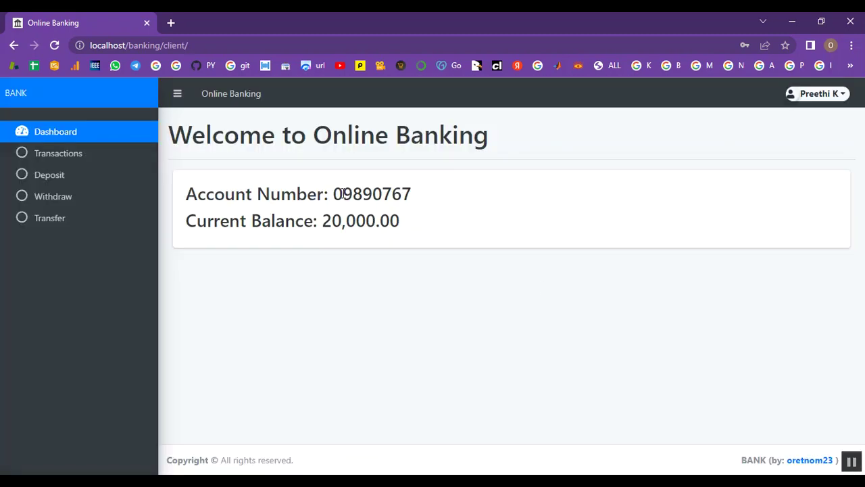
{"action": "left_click_drag", "start_coordinate": [329, 194], "coordinate": [413, 193]}
{"action": "left_click", "coordinate": [388, 218]}
{"action": "left_click_drag", "start_coordinate": [324, 221], "coordinate": [410, 226]}
{"action": "left_click", "coordinate": [409, 227]}
- View the client's transactions, then bring up the Deposit form's amount field
{"action": "left_click", "coordinate": [61, 158]}
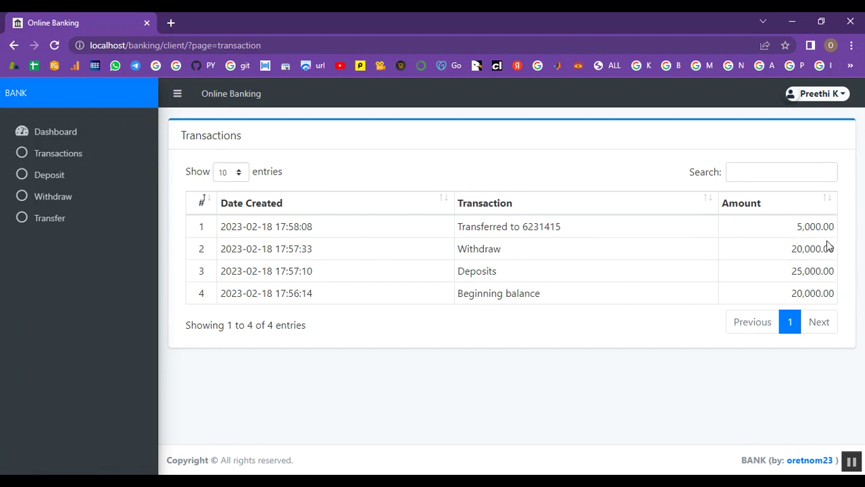
{"action": "left_click", "coordinate": [57, 177]}
{"action": "left_click", "coordinate": [233, 286]}
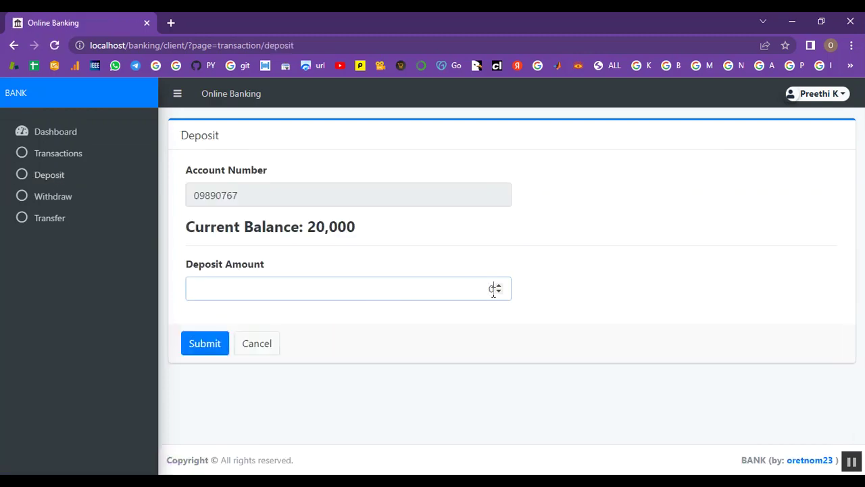
- Deposit 12000 into the client account and confirm the balance is now 32,000
{"action": "type", "text": "12000"}
{"action": "left_click", "coordinate": [224, 345]}
{"action": "left_click_drag", "start_coordinate": [310, 230], "coordinate": [361, 228]}
{"action": "left_click", "coordinate": [361, 228]}
{"action": "left_click_drag", "start_coordinate": [738, 99], "coordinate": [855, 103]}
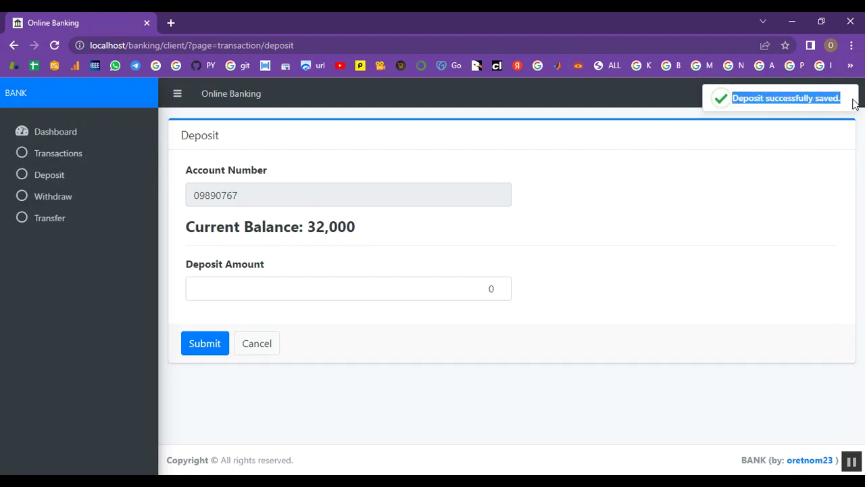
{"action": "left_click", "coordinate": [66, 202]}
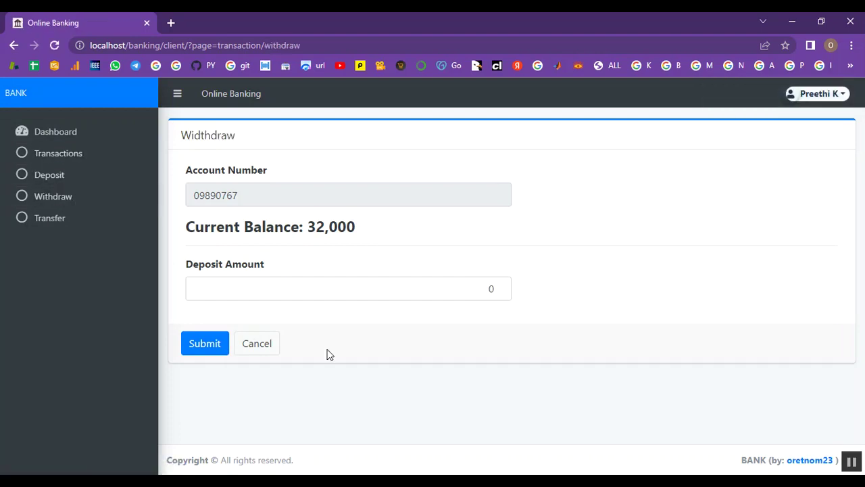
- Withdraw 30000 from the client account and confirm the balance drops to 2,000
{"action": "left_click", "coordinate": [443, 289]}
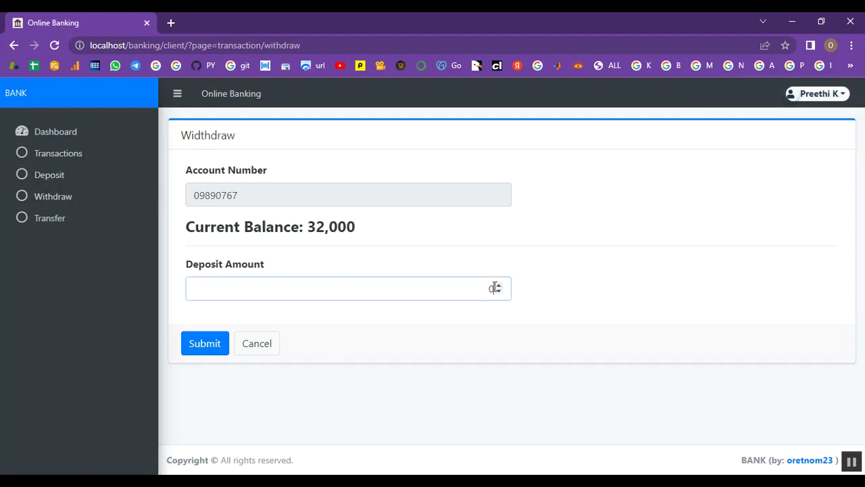
{"action": "type", "text": "30000"}
{"action": "left_click", "coordinate": [211, 344]}
{"action": "double_click", "coordinate": [326, 227]}
{"action": "left_click", "coordinate": [413, 220]}
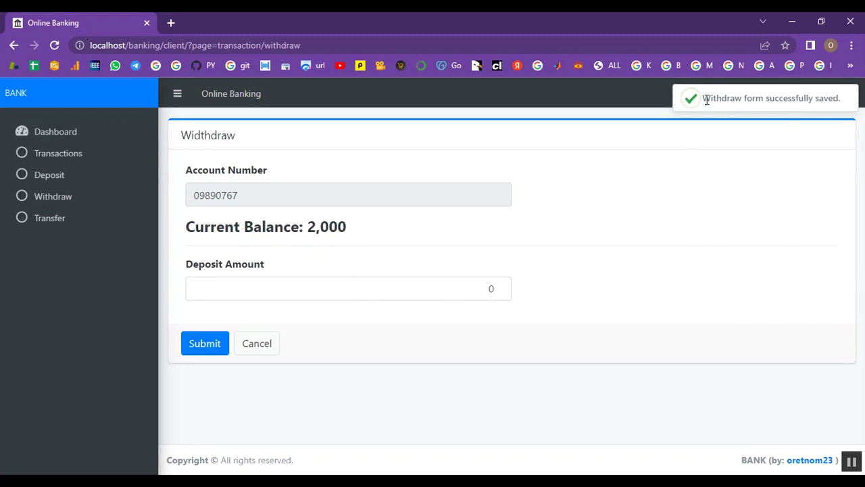
{"action": "left_click_drag", "start_coordinate": [705, 98], "coordinate": [845, 98]}
{"action": "left_click", "coordinate": [57, 220]}
{"action": "left_click", "coordinate": [320, 330]}
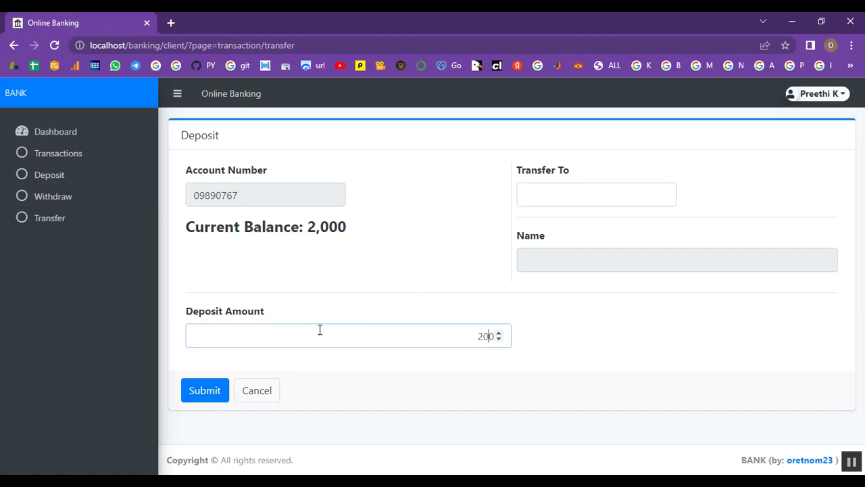
- Send the 2000 transfer to the recipient's account number and confirm the success message
{"action": "left_click", "coordinate": [572, 187]}
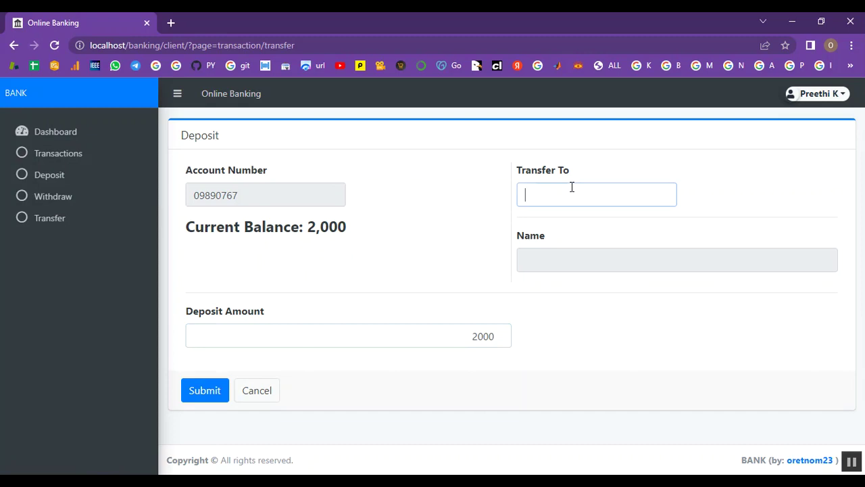
{"action": "type", "text": "62"}
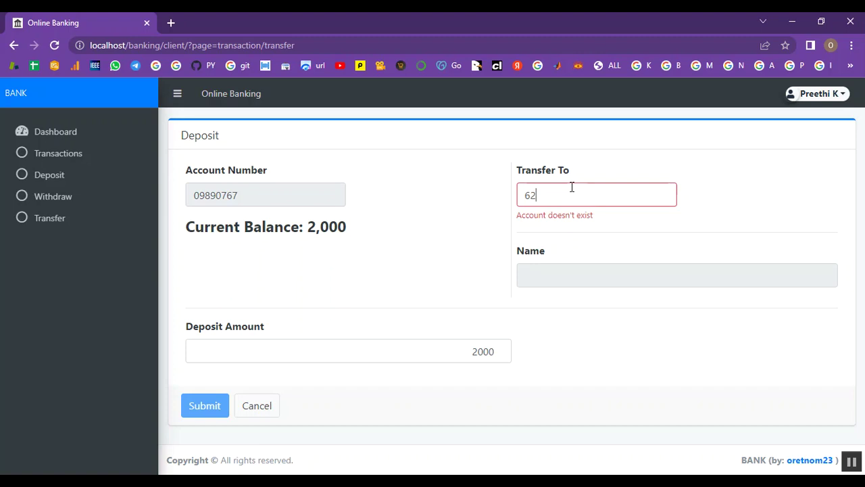
{"action": "type", "text": "31415"}
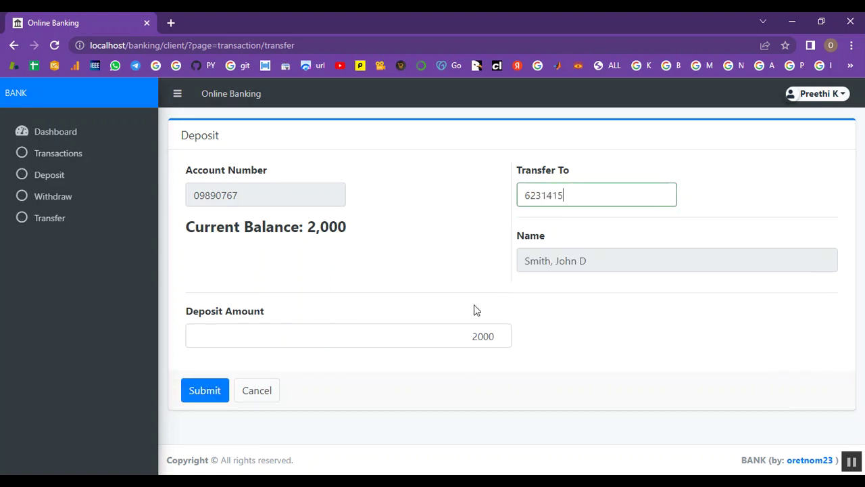
{"action": "left_click", "coordinate": [187, 392]}
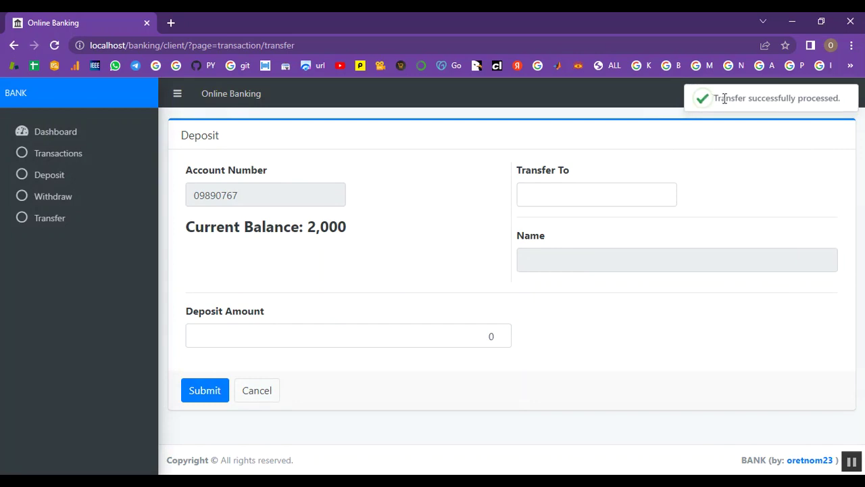
{"action": "left_click_drag", "start_coordinate": [717, 100], "coordinate": [660, 270]}
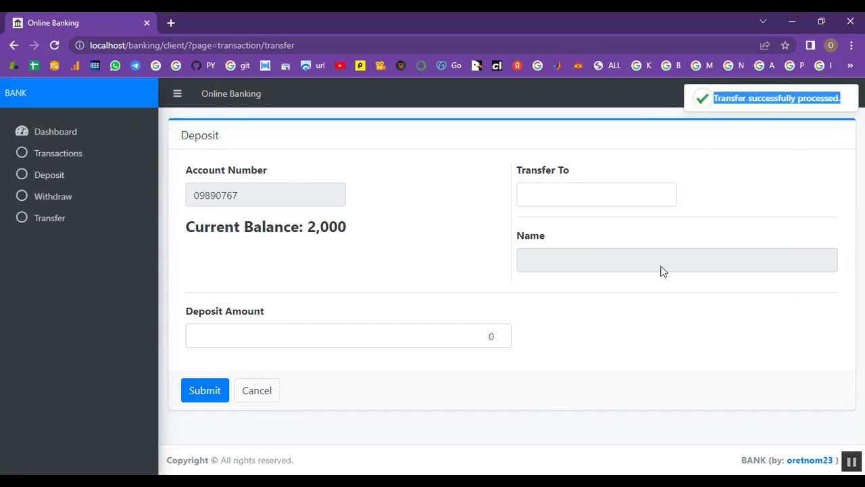
{"action": "left_click", "coordinate": [483, 335]}
- Return to the client dashboard and log out to the login page
{"action": "left_click", "coordinate": [49, 141]}
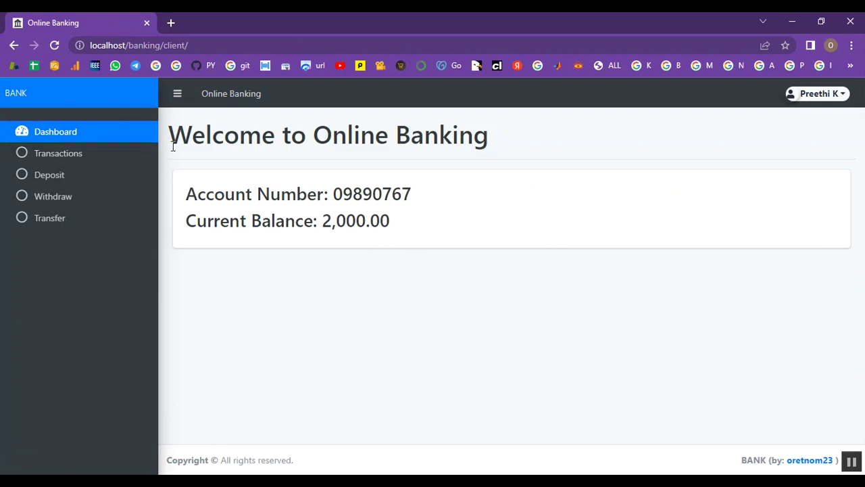
{"action": "left_click", "coordinate": [828, 95]}
{"action": "left_click", "coordinate": [788, 149]}
{"action": "scroll", "coordinate": [783, 199], "scroll_direction": "down", "scroll_amount": 2}
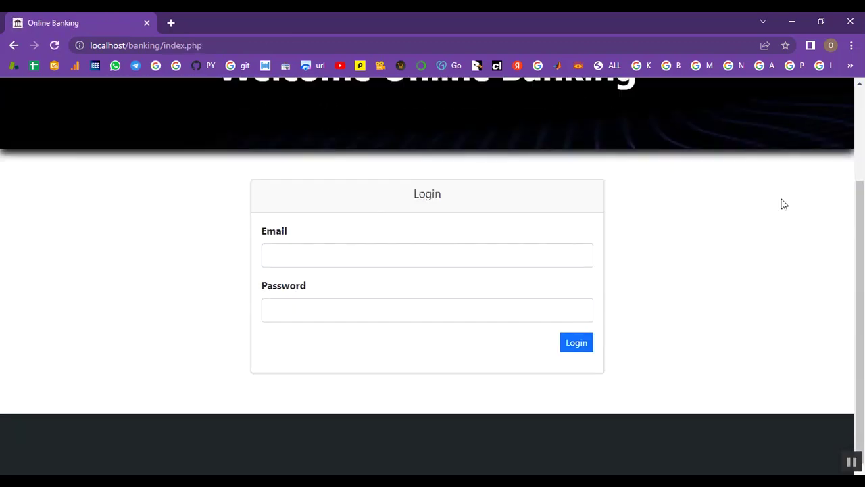